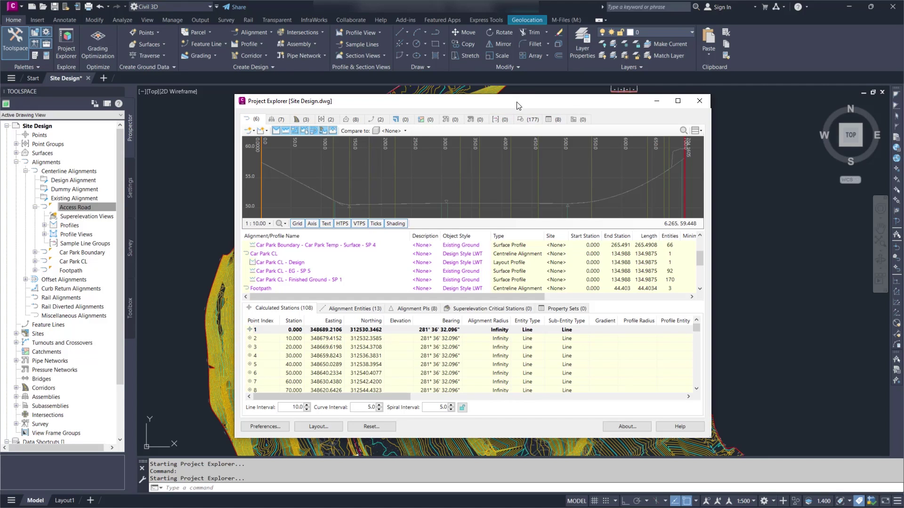
- Close the Project Explorer window to get back to the Site Design site plan
mouse_move(523, 107)
mouse_down()
mouse_move(578, 108)
mouse_move(515, 102)
mouse_up()
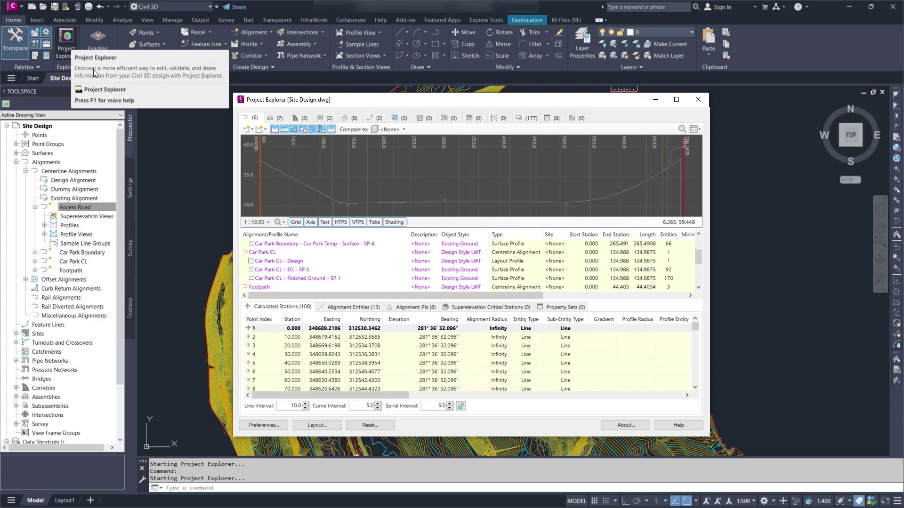
click(699, 101)
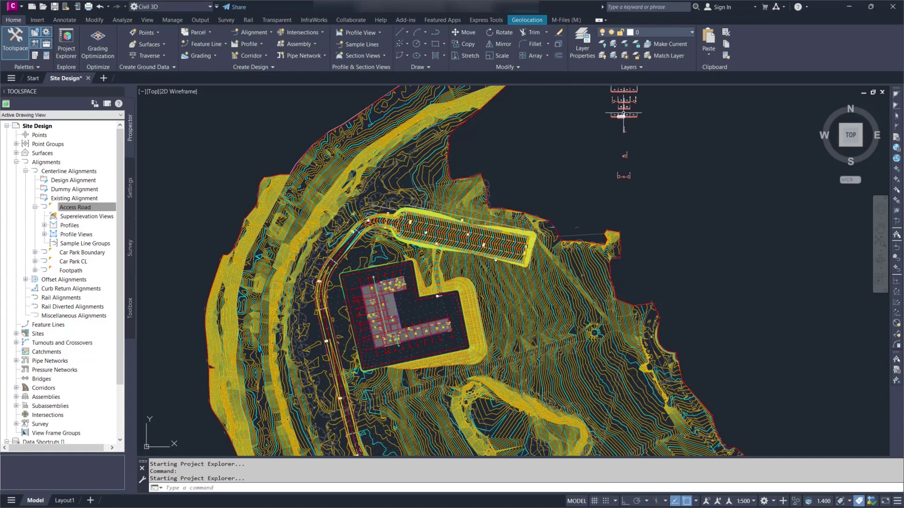
- Zoom to the Access Road assembly cross-sections, select the assembly and bring up its context menu
middle_drag(610, 111, 515, 268)
scroll(588, 160, up, 12)
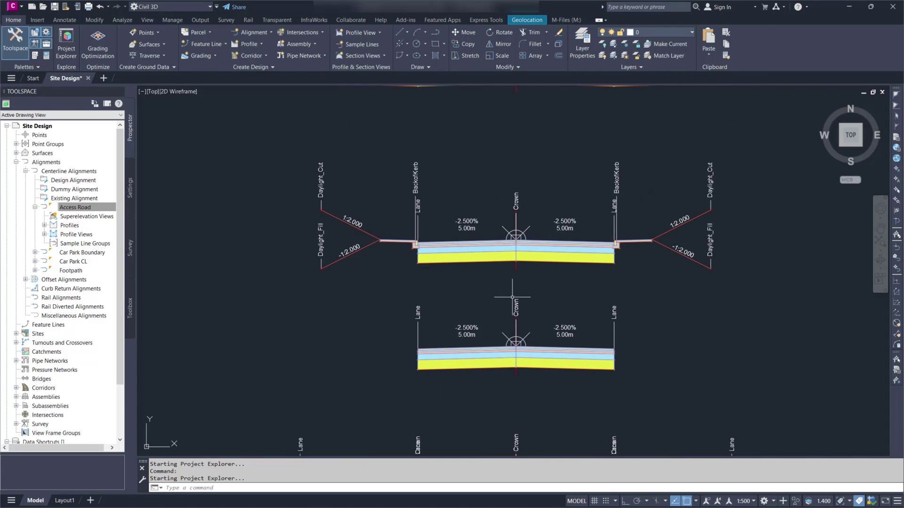
click(515, 268)
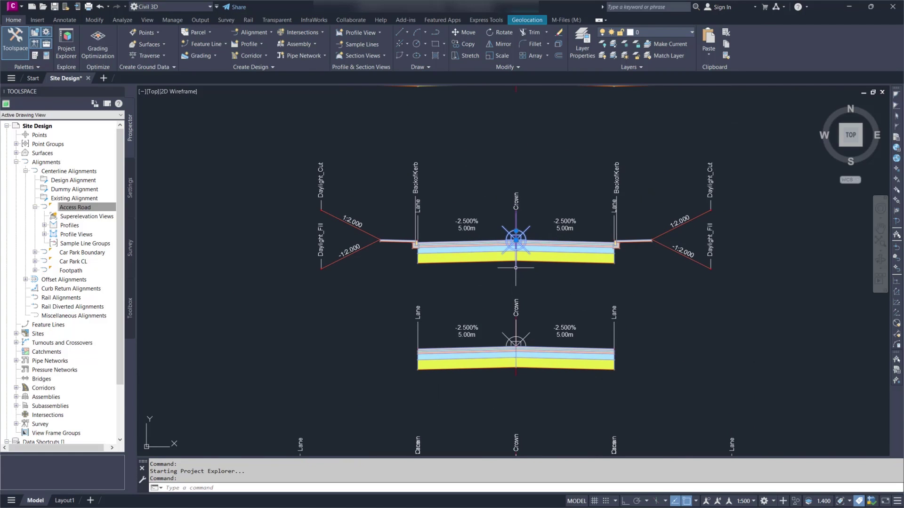
right_click(561, 278)
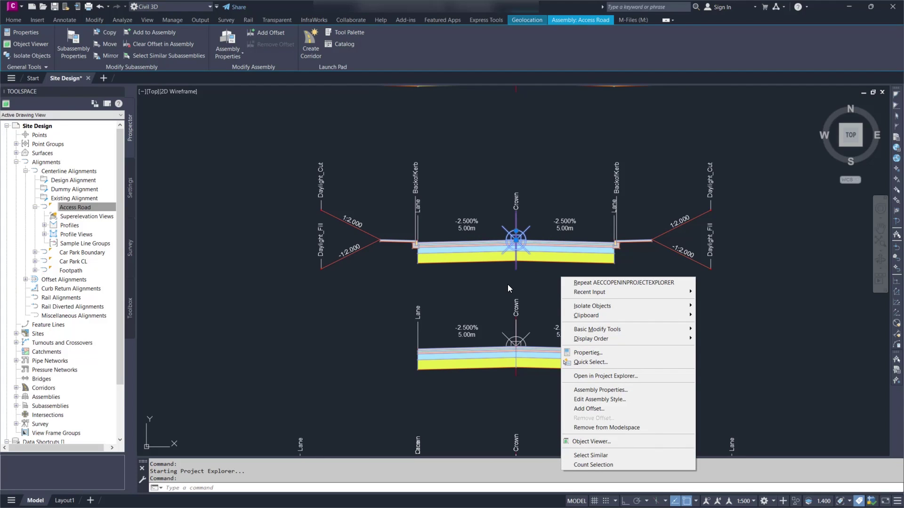
- Show the Access Road assembly in Project Explorer and select its Access Road and Car Park corridor region
click(654, 377)
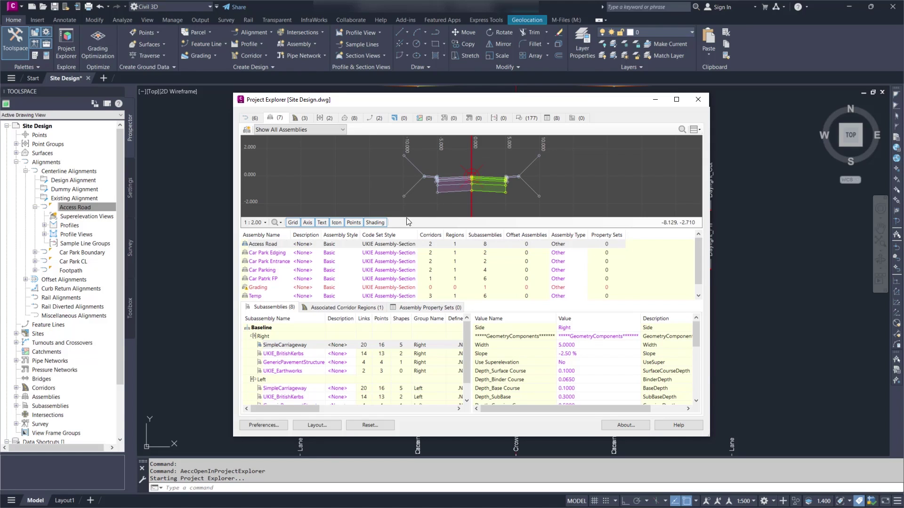
click(355, 309)
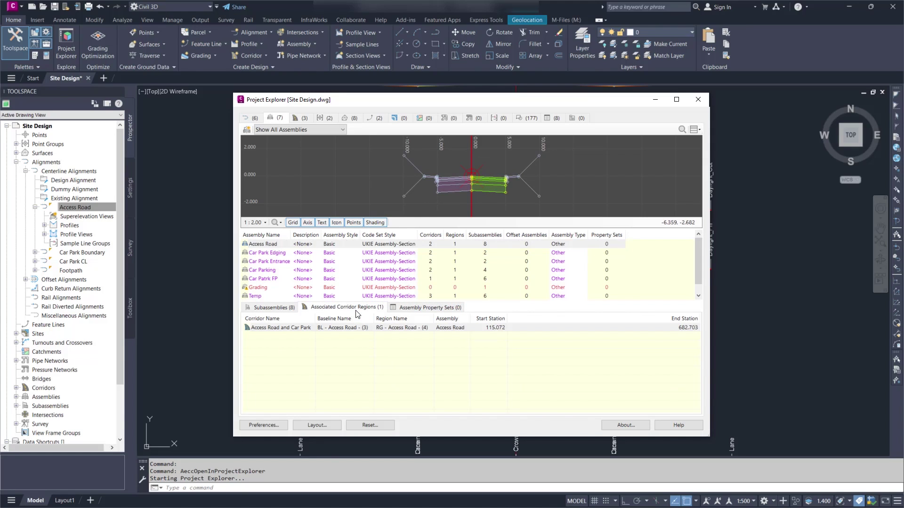
click(292, 329)
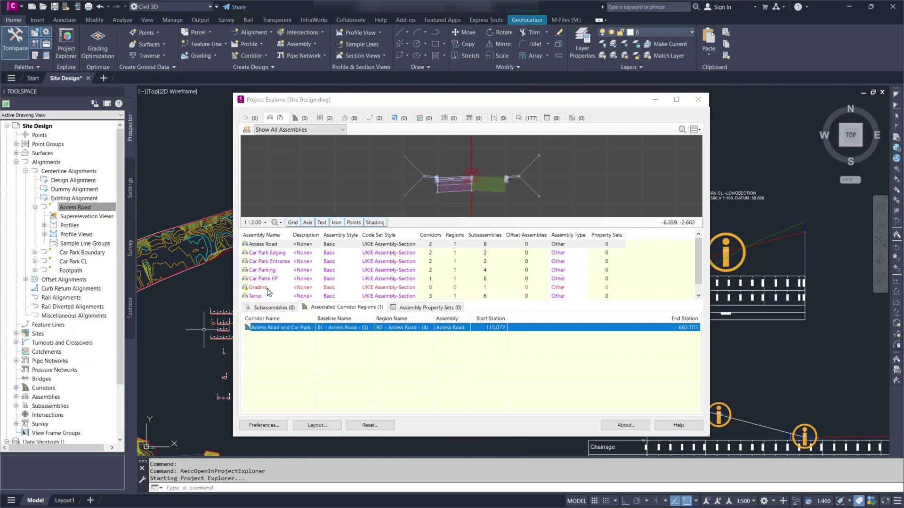
scroll(209, 318, down, 5)
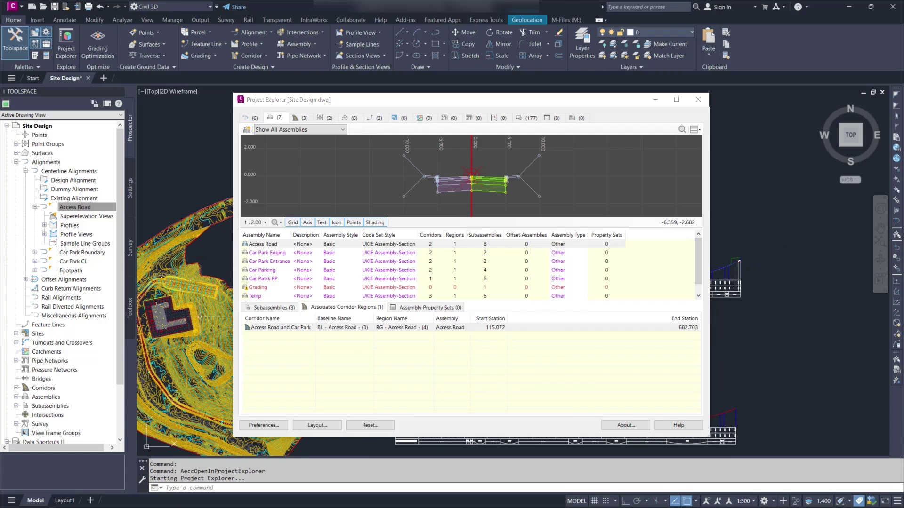
scroll(223, 310, up, 2)
click(280, 328)
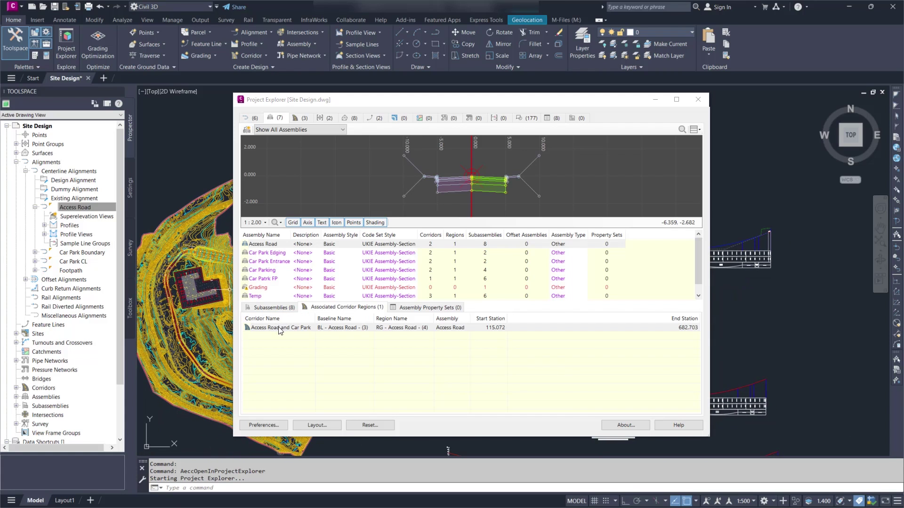
click(276, 328)
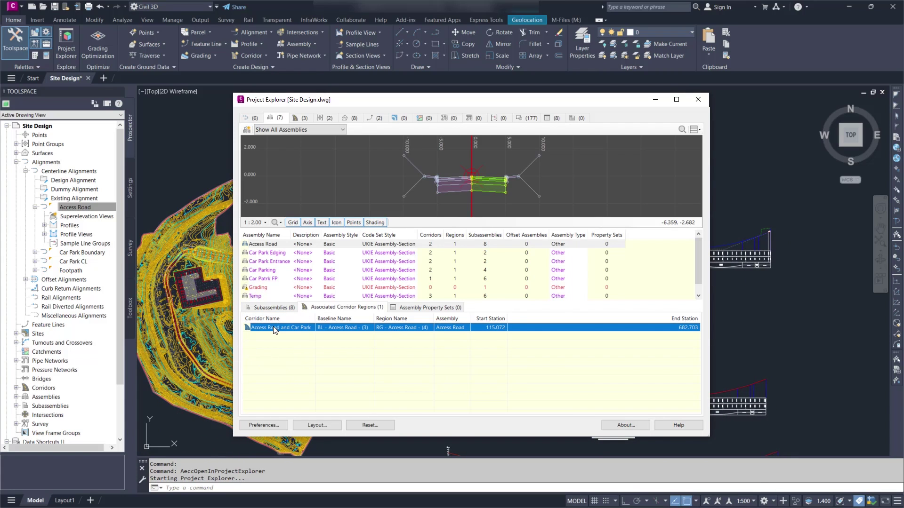
click(275, 328)
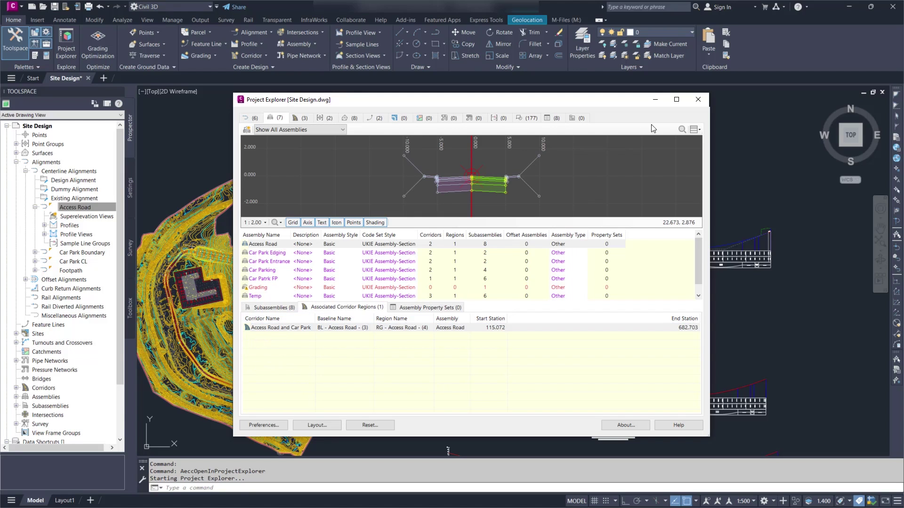
- Reopen Project Explorer on the Access Road alignment from Prospector and select its row
click(703, 101)
click(80, 208)
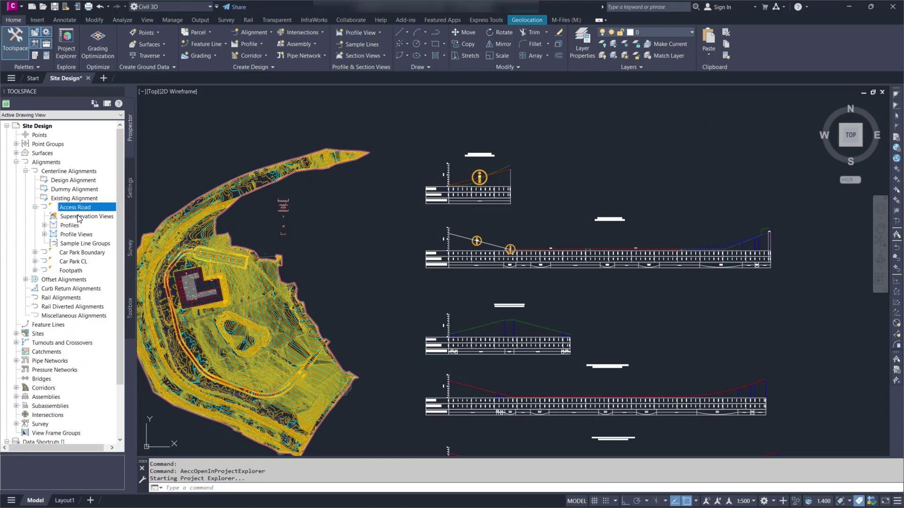
mouse_move(81, 211)
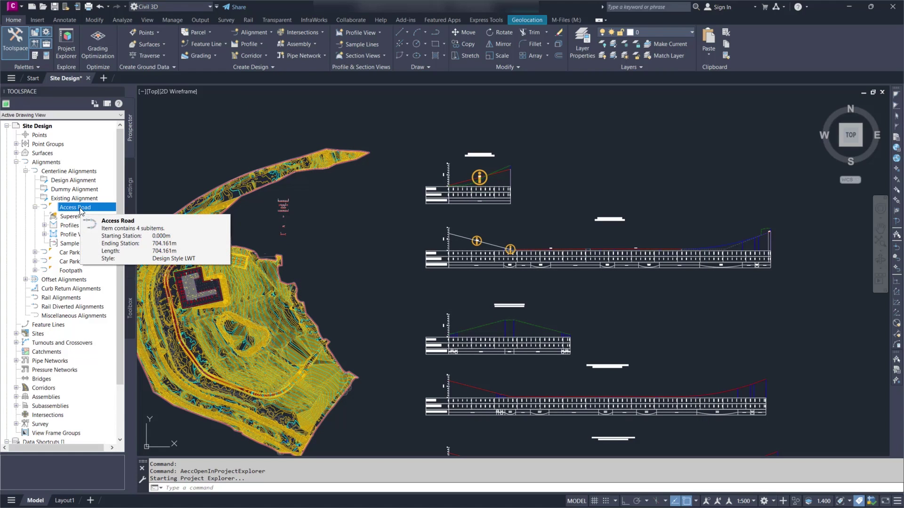
double_click(82, 209)
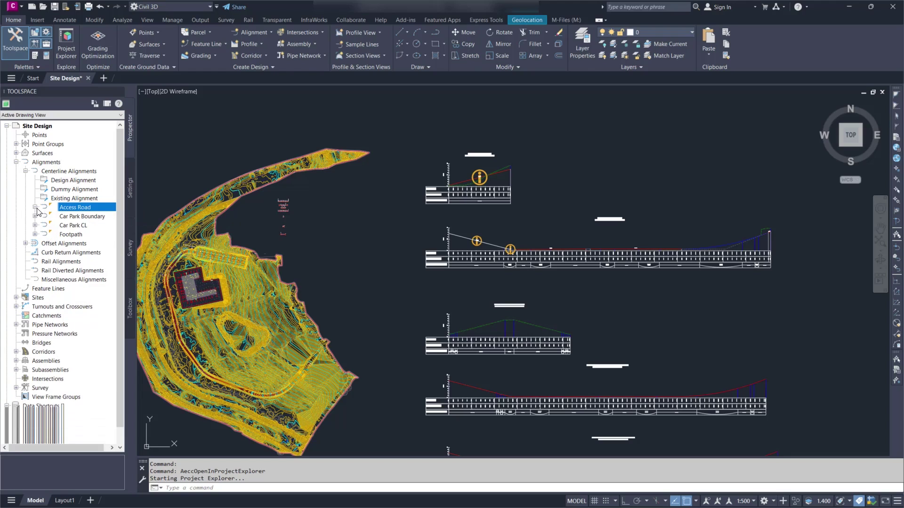
right_click(90, 209)
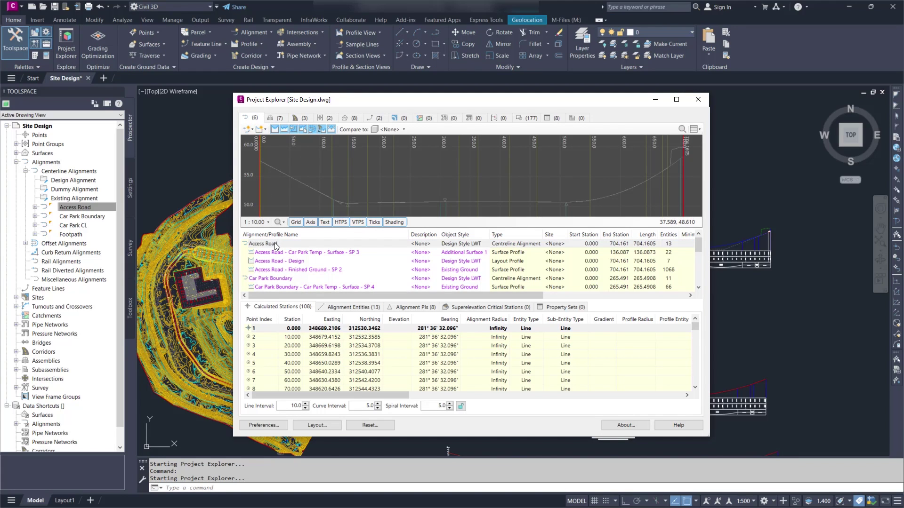
click(275, 244)
- Review the referenced SuitabilityCodes property set and its Access Road and Car Park corridor reference
click(556, 123)
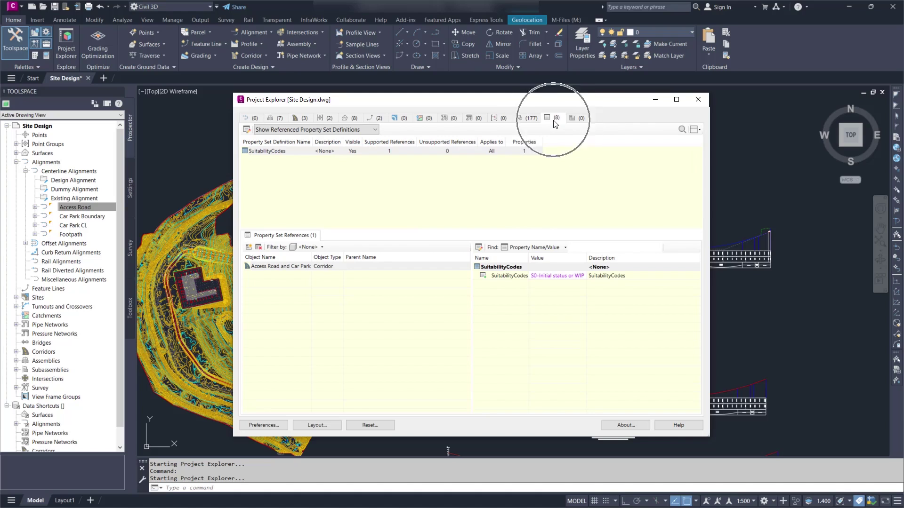
click(375, 131)
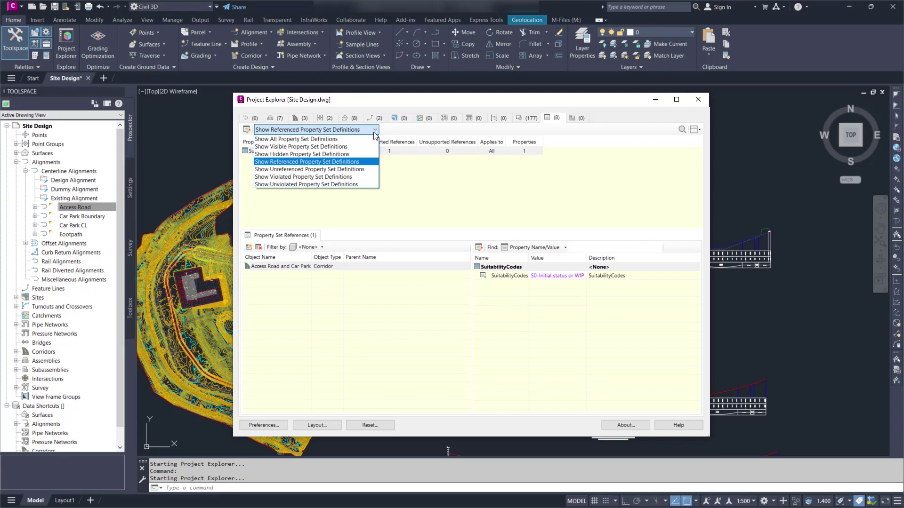
click(376, 132)
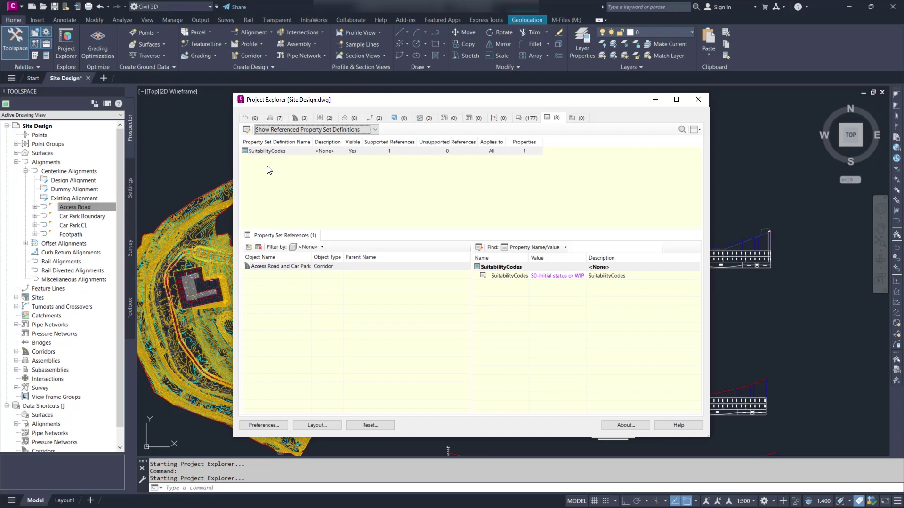
click(274, 151)
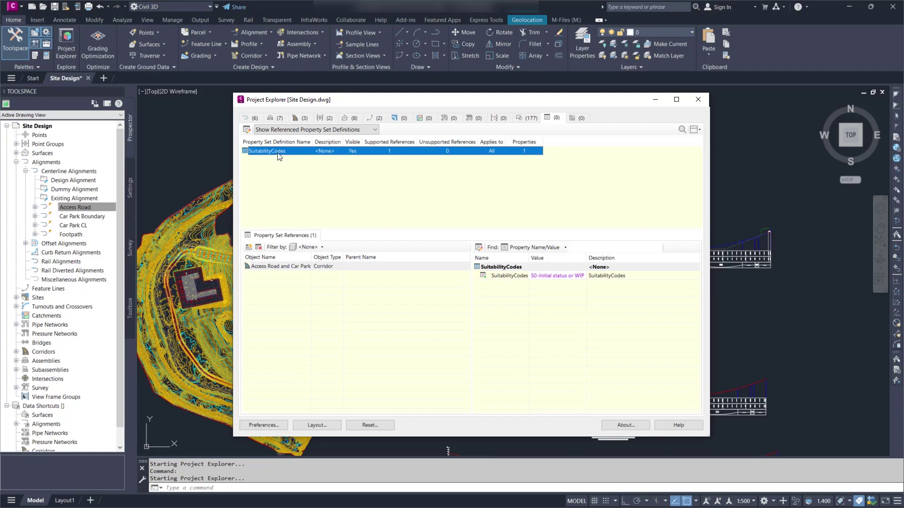
click(293, 267)
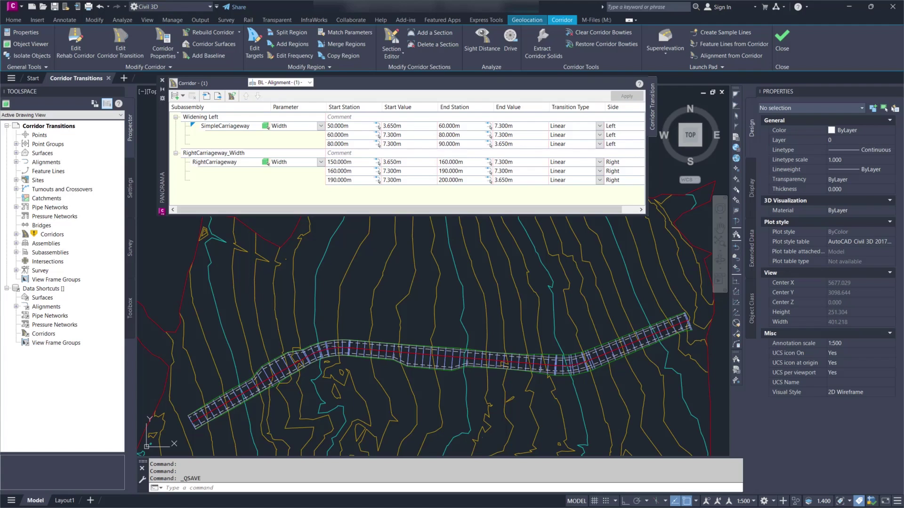
click(600, 126)
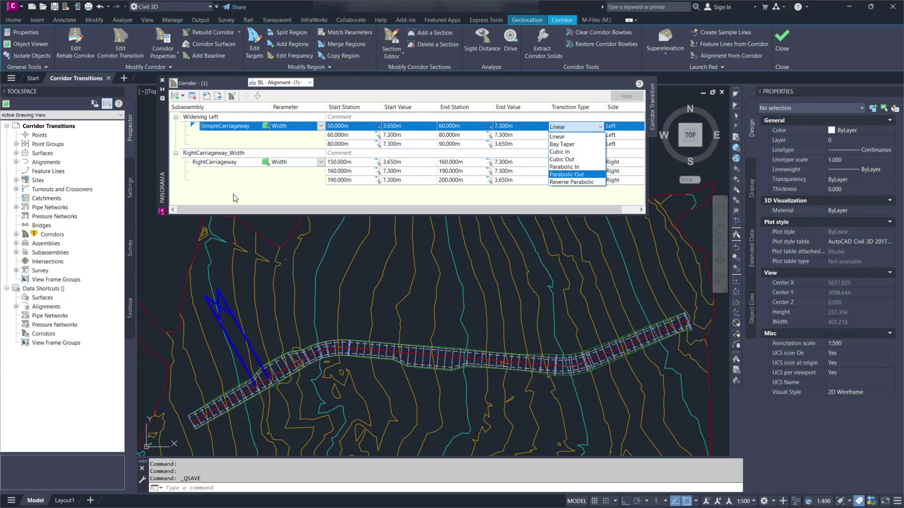
click(163, 137)
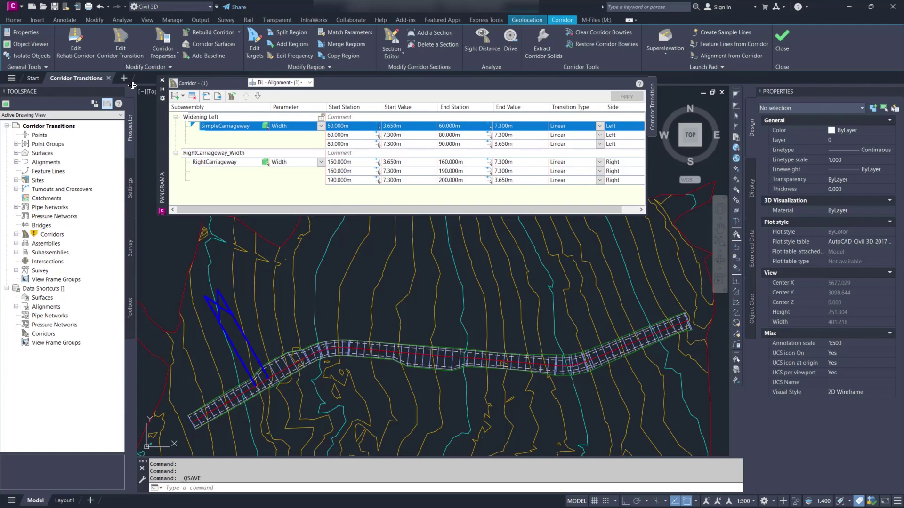
click(123, 38)
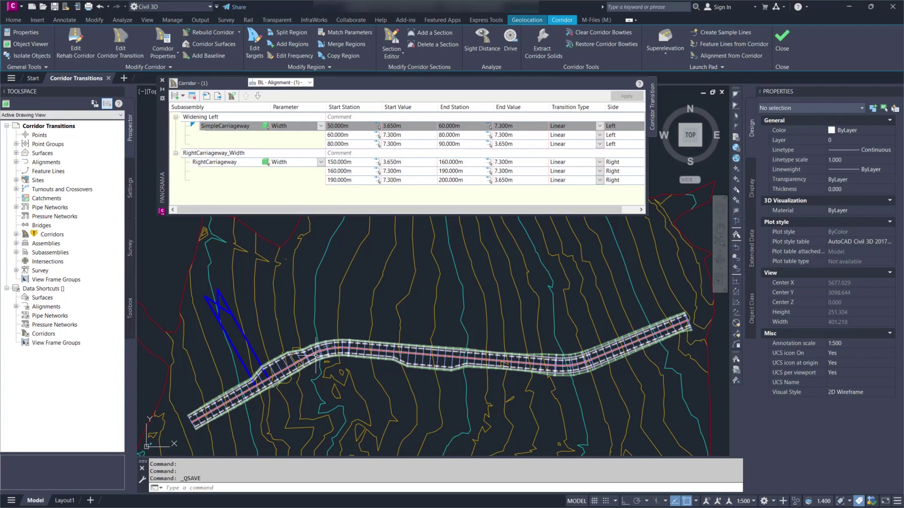
- Keep Width as the transitioned parameter, select Widening Left and create a new transition set
click(323, 127)
click(323, 126)
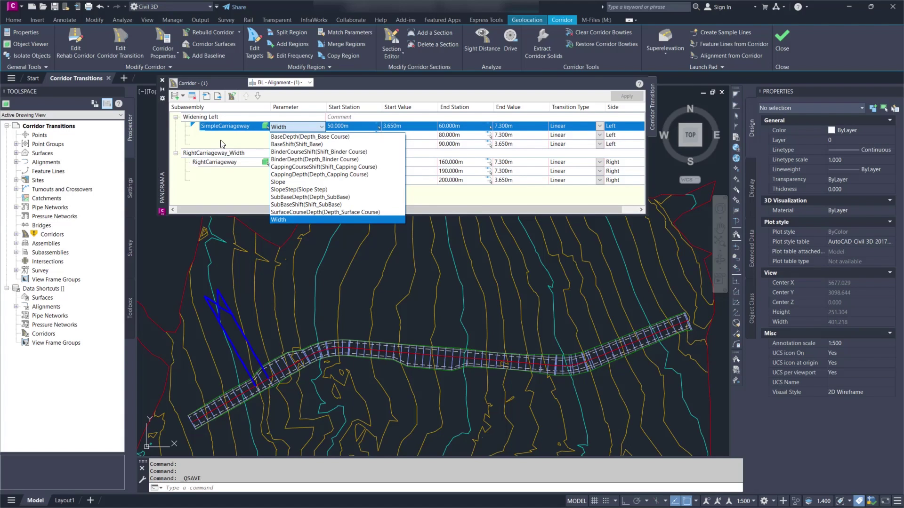
click(223, 193)
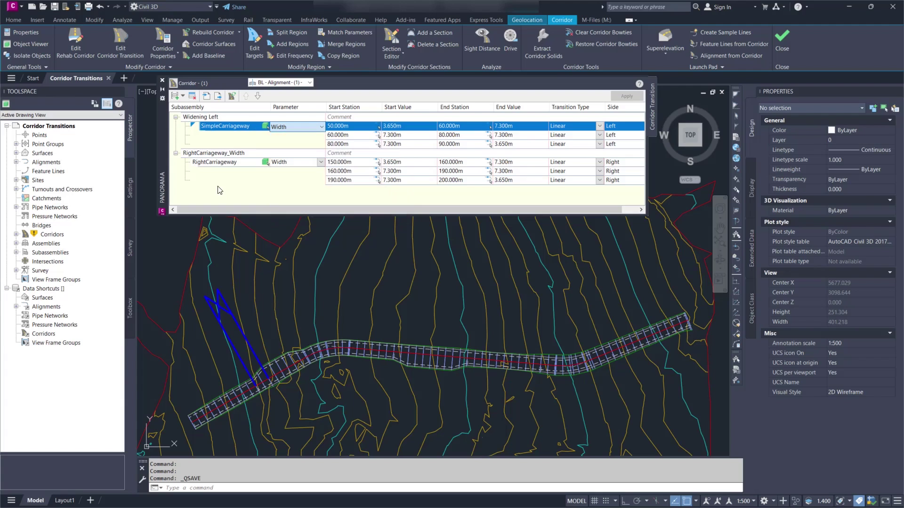
click(214, 118)
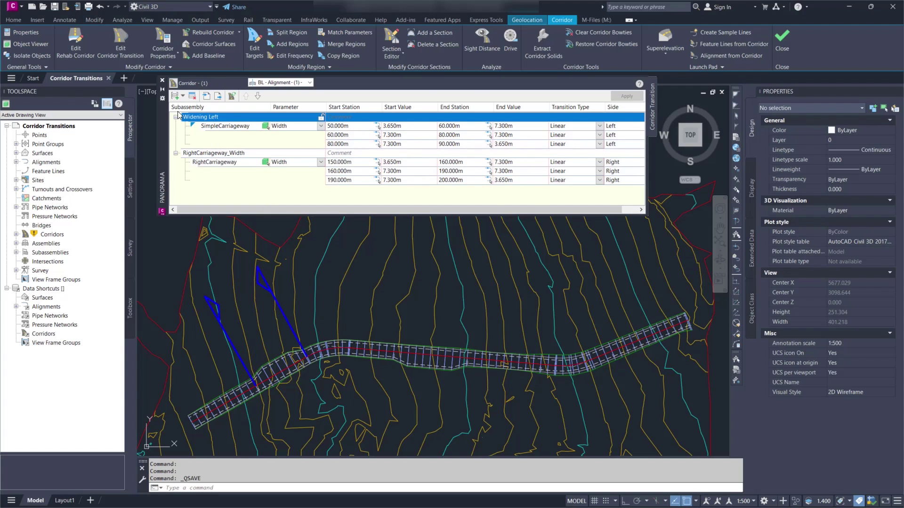
click(185, 96)
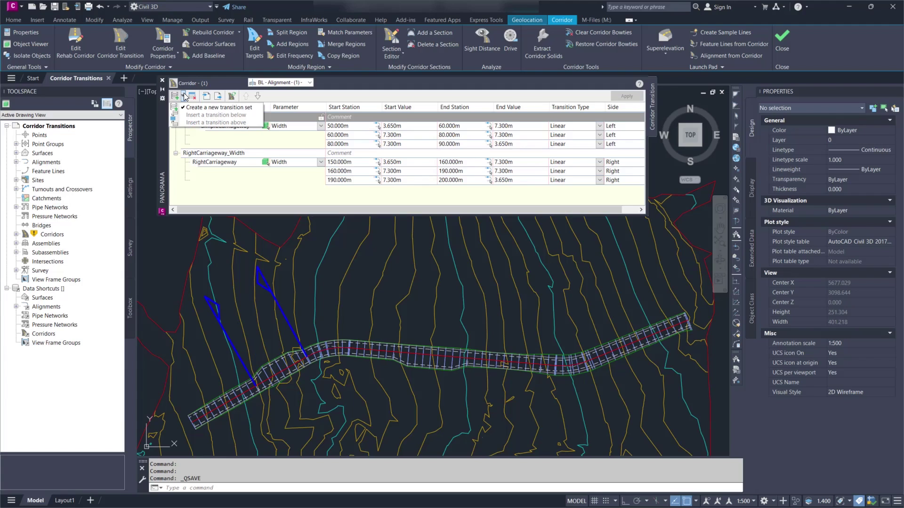
click(225, 107)
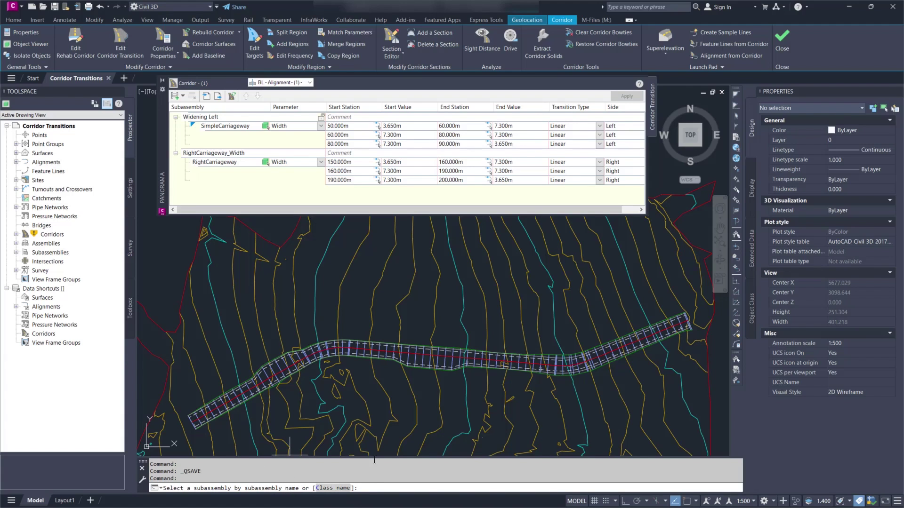
click(210, 155)
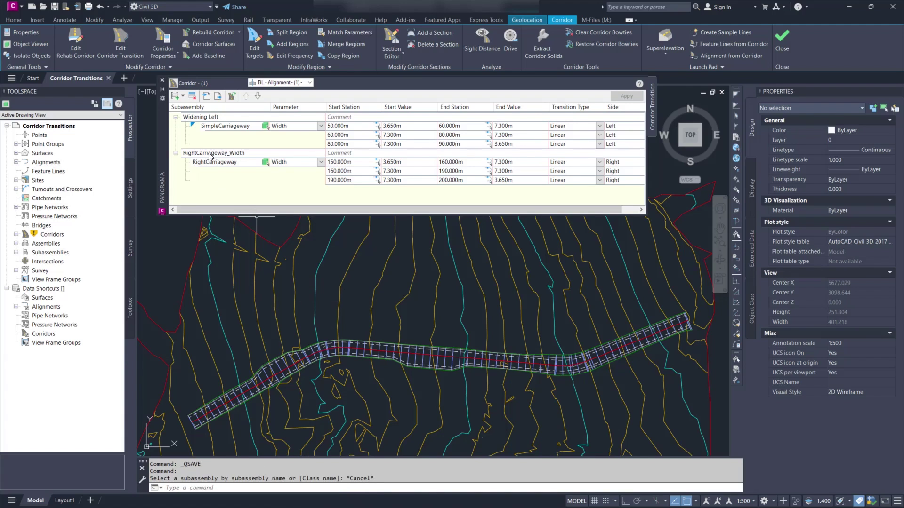
middle_drag(263, 233, 313, 318)
scroll(322, 355, up, 3)
scroll(291, 298, up, 2)
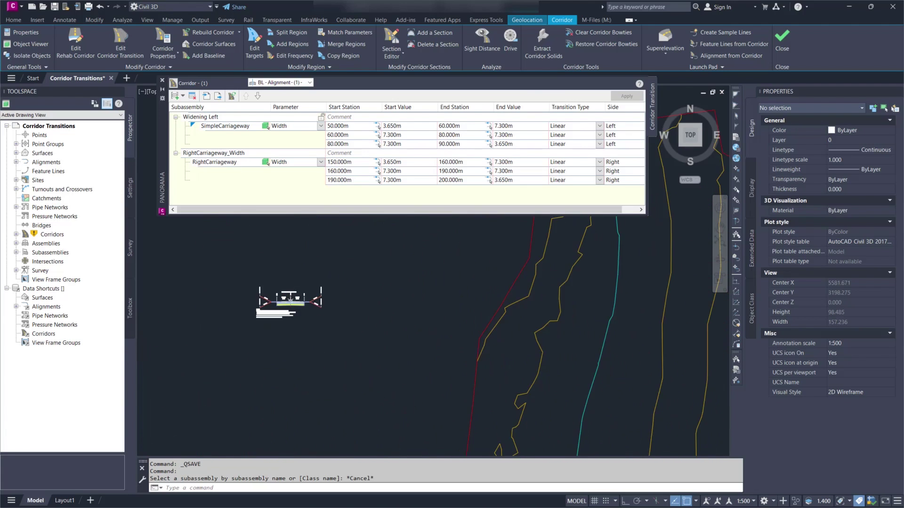
scroll(290, 299, up, 6)
middle_drag(388, 296, 399, 314)
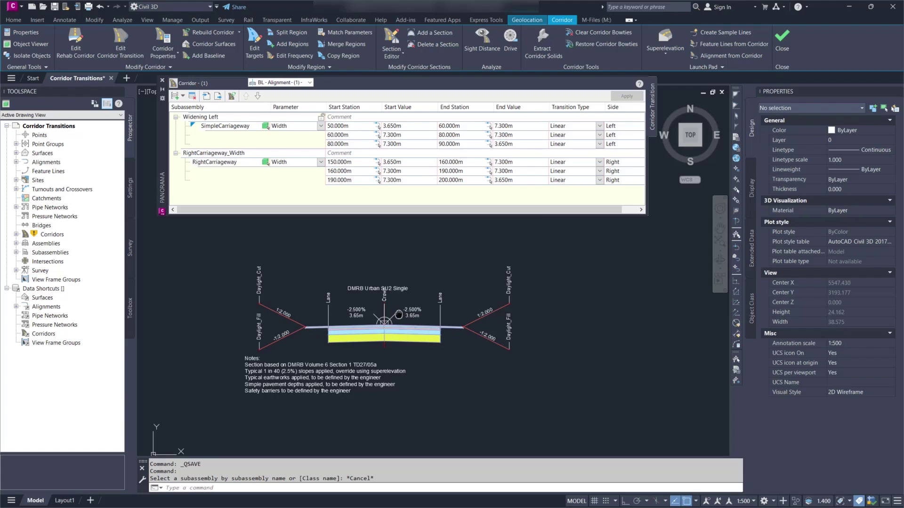
scroll(368, 335, up, 2)
click(368, 334)
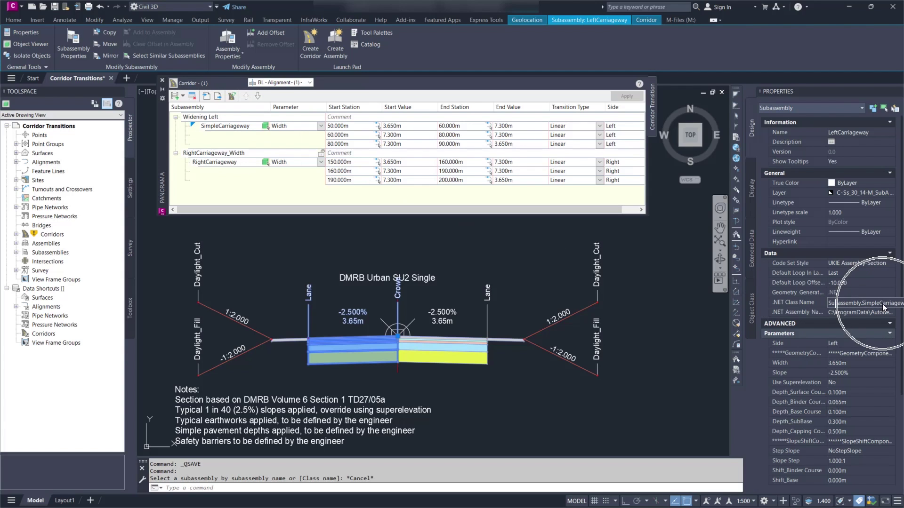
key(Escape)
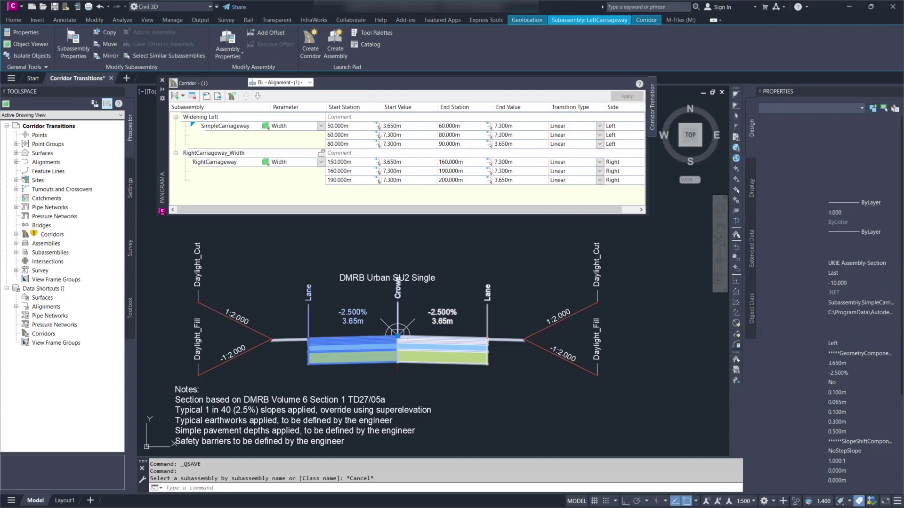
click(468, 340)
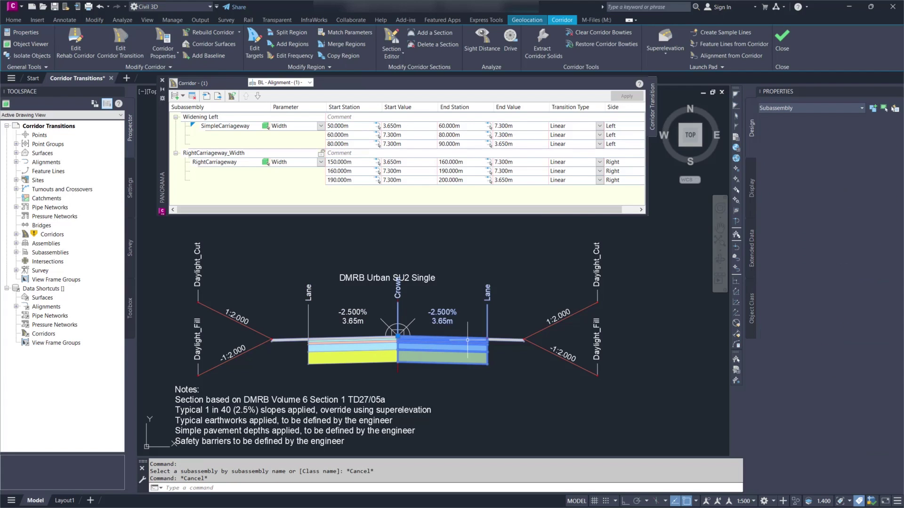
click(217, 164)
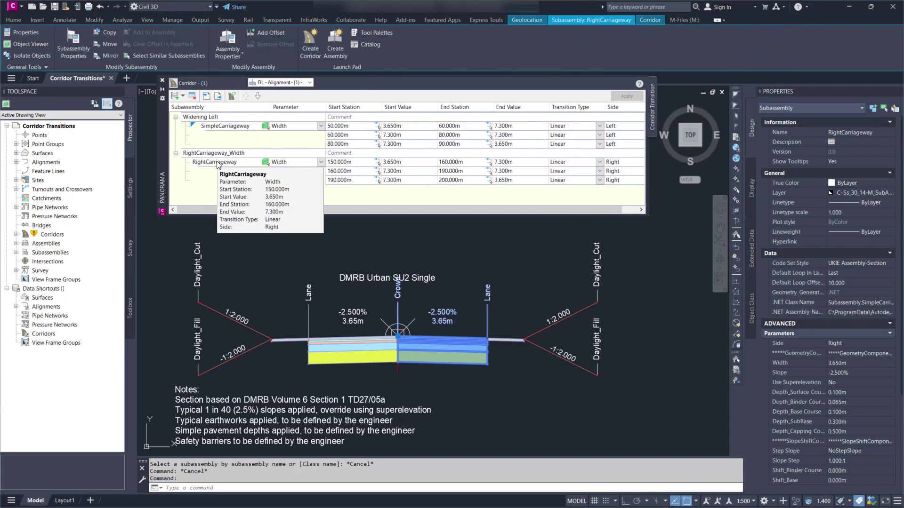
click(866, 134)
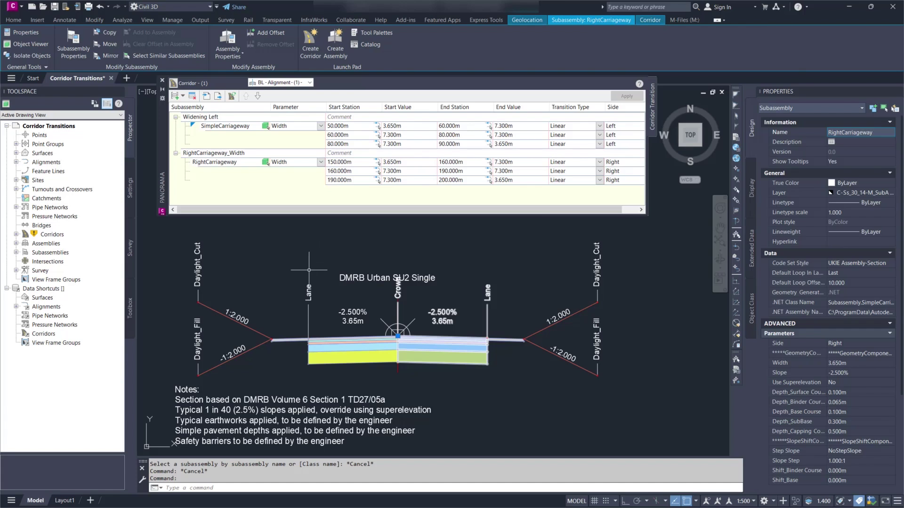
key(Escape)
- Set the first Widening Left SimpleCarriageway start station to 20 m and rebuild the corridor
scroll(314, 270, down, 8)
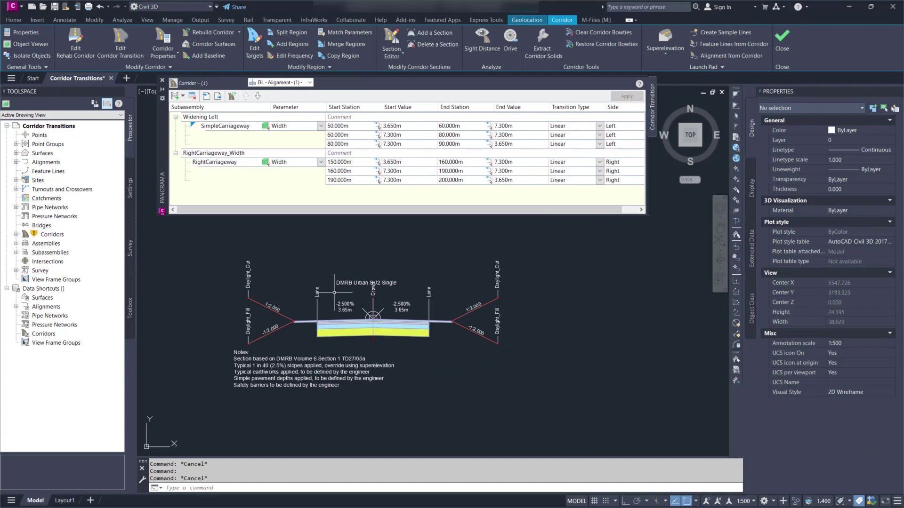
scroll(324, 239, down, 5)
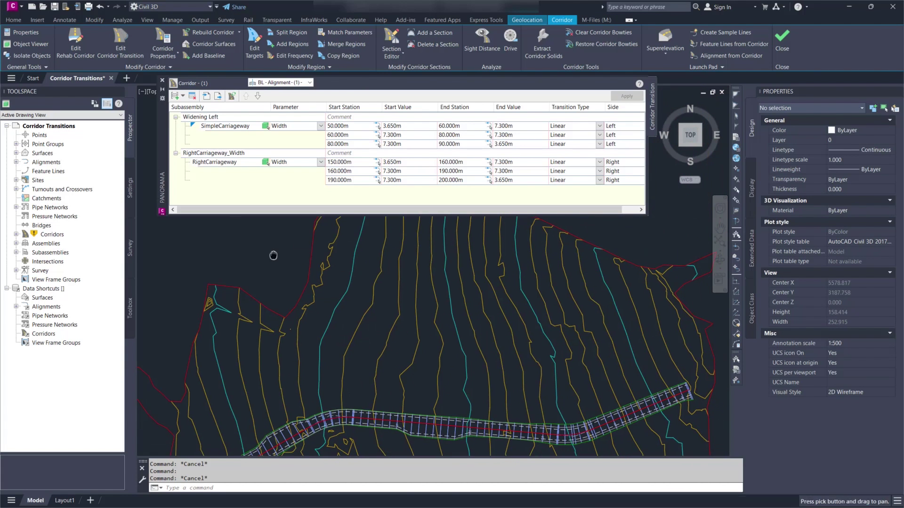
scroll(353, 235, up, 3)
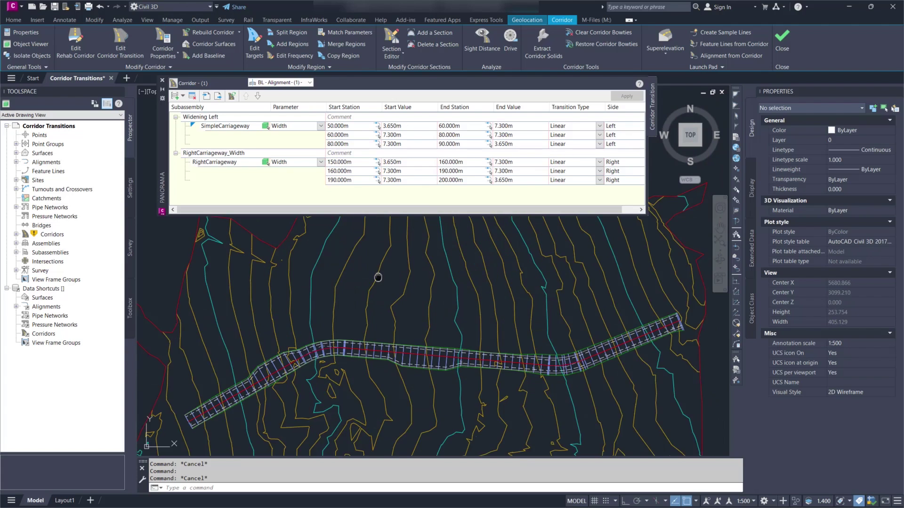
click(208, 117)
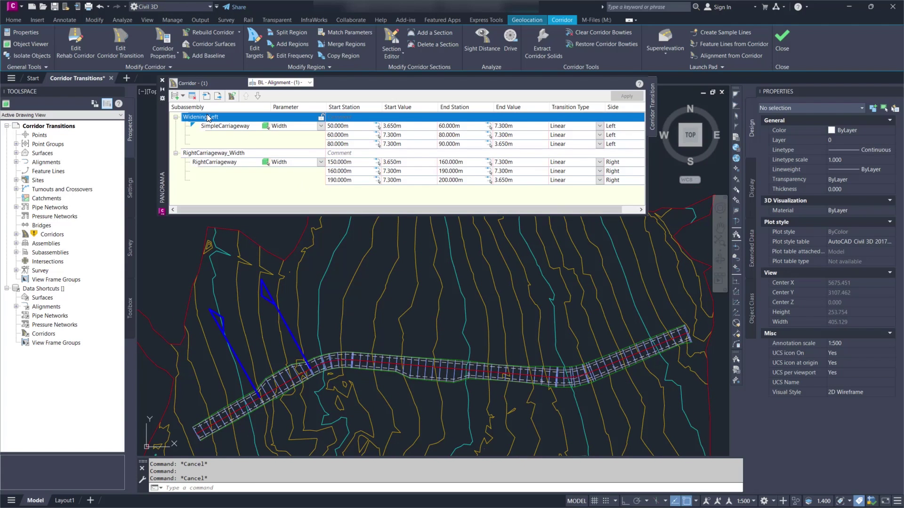
click(322, 120)
click(323, 122)
click(343, 128)
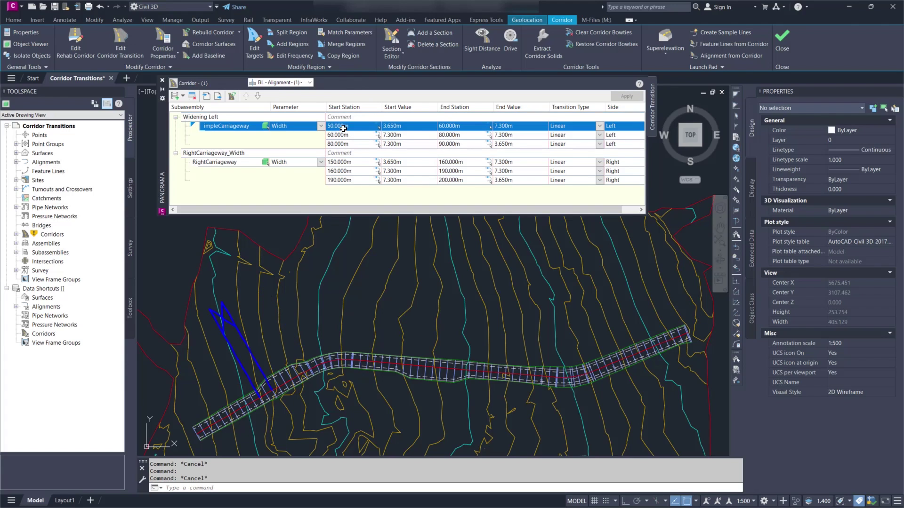
click(352, 128)
click(240, 366)
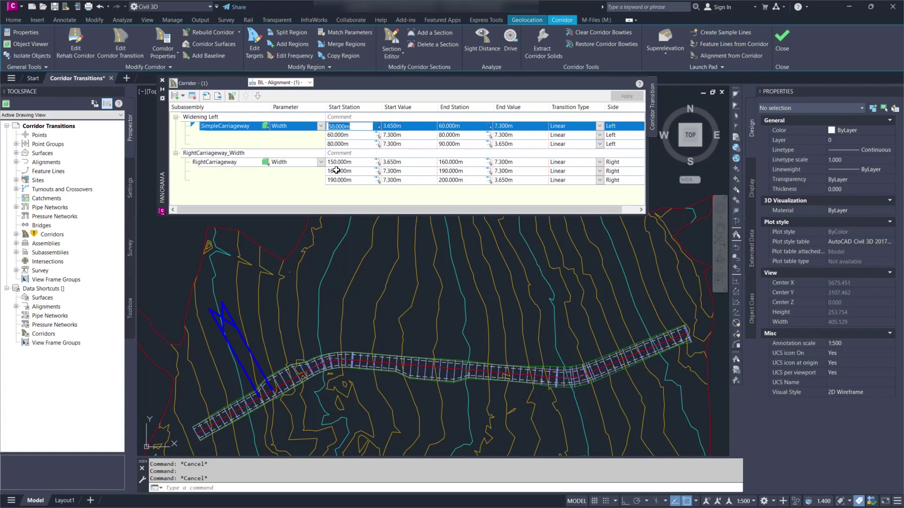
text(20)
key(Return)
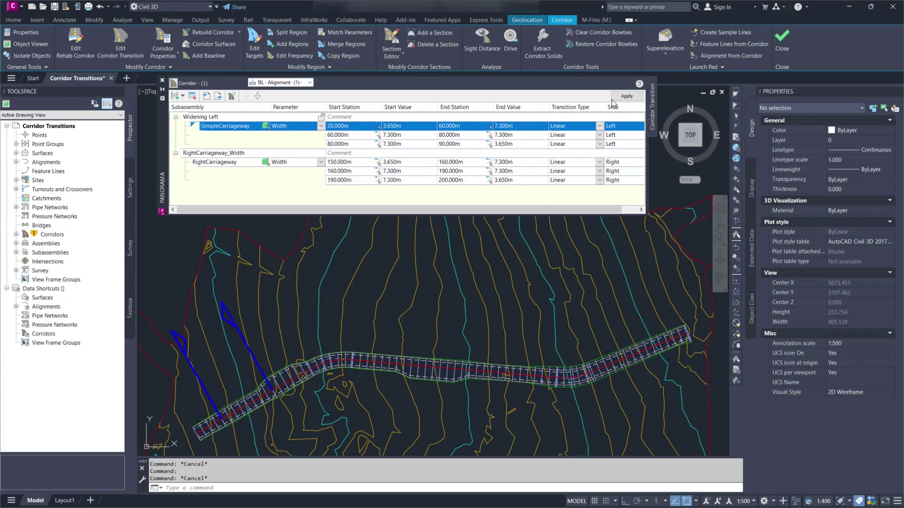
click(627, 96)
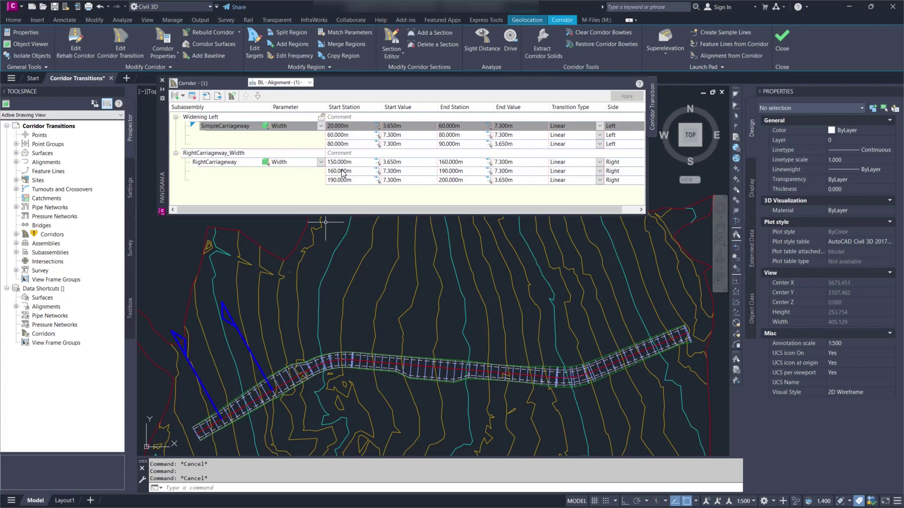
- Restore that start station to 50 m and rebuild the corridor
click(354, 126)
click(356, 127)
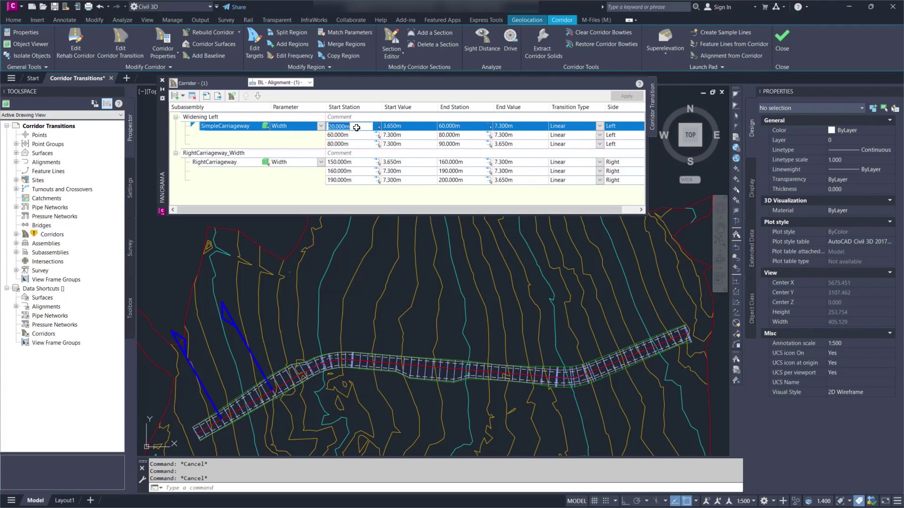
text(50)
click(626, 96)
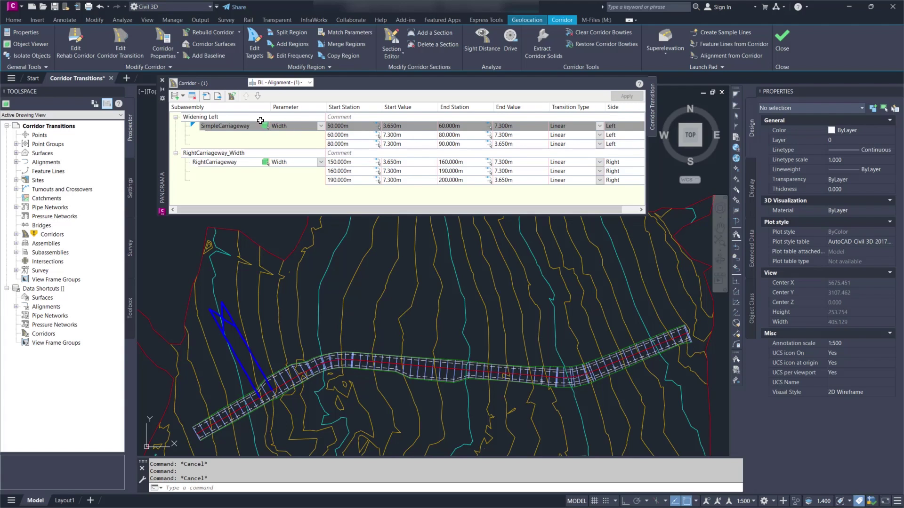
- Lock the Widening Left group, move its start station to 300 m and apply
click(322, 117)
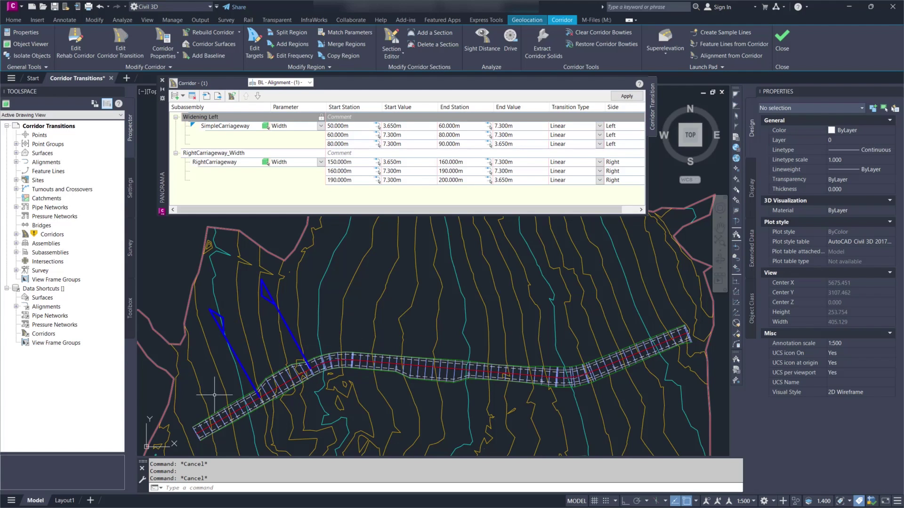
double_click(360, 125)
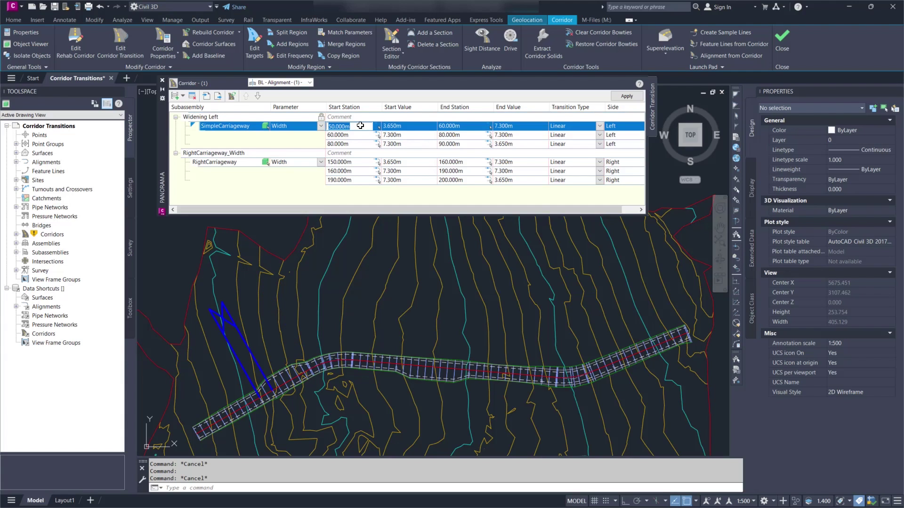
text(300)
key(Return)
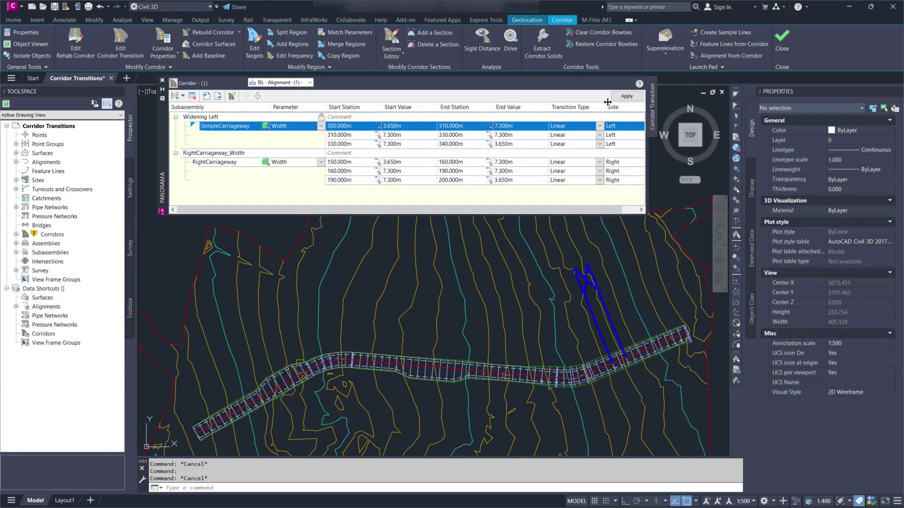
click(626, 96)
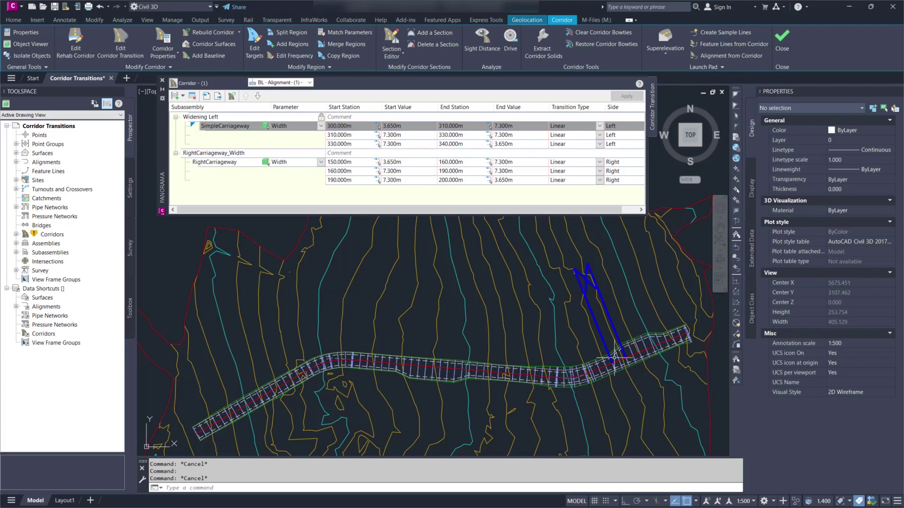
mouse_move(578, 310)
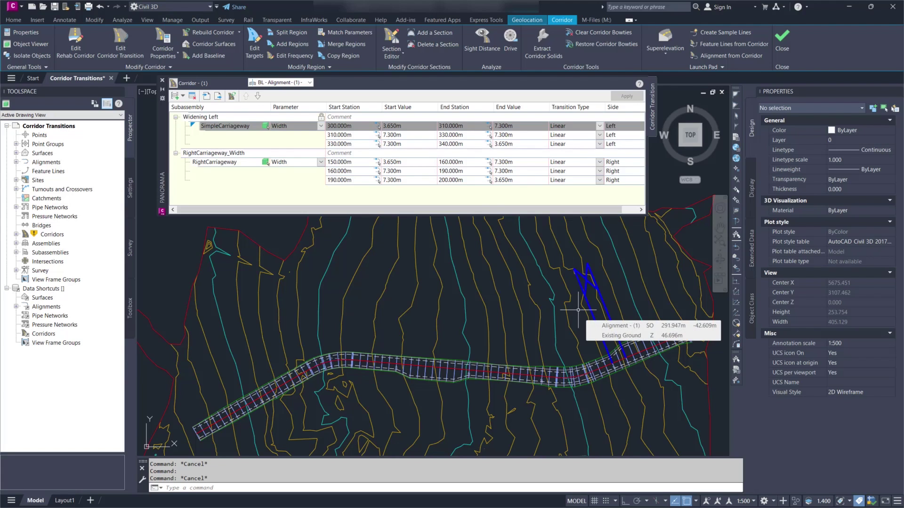
- Select the Widening Left transition group and move it down below RightCarriageway_Width
click(205, 122)
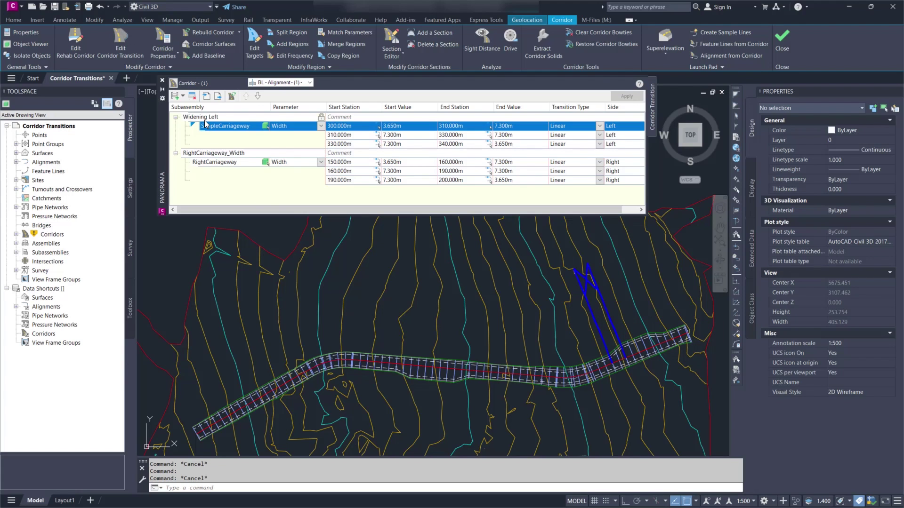
click(207, 117)
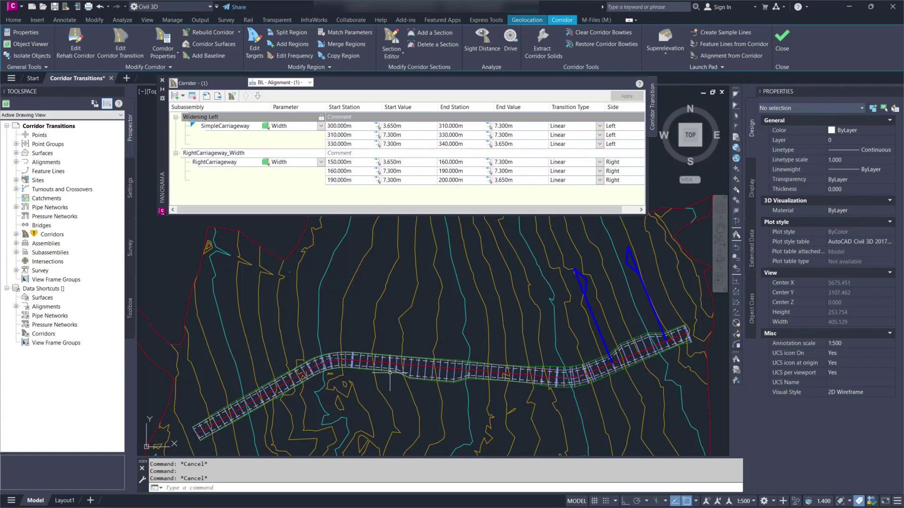
click(226, 118)
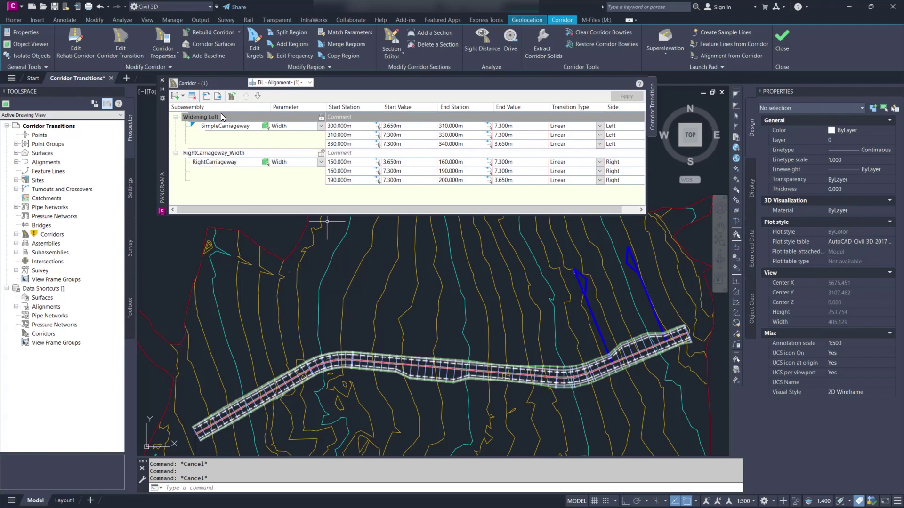
click(258, 96)
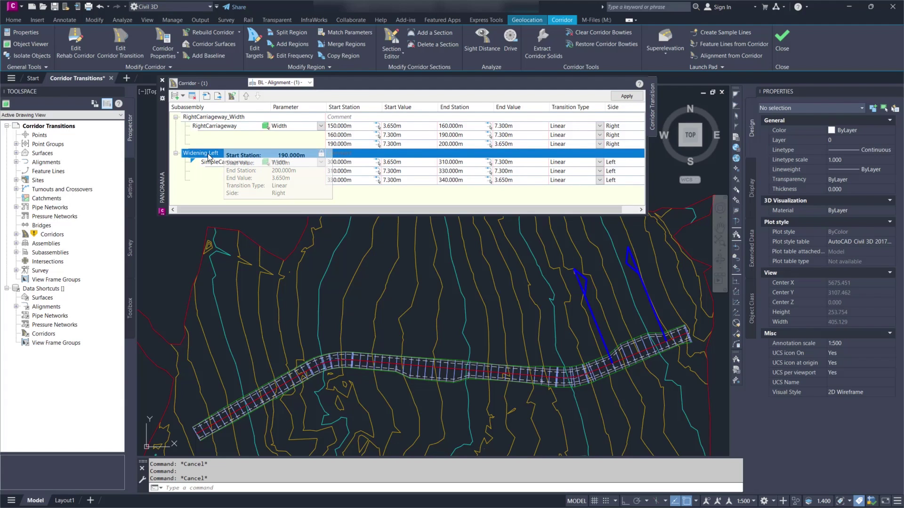
- Zoom to the RightCarriageway_Width transition, then pan to the Widening Left transition region
right_click(238, 120)
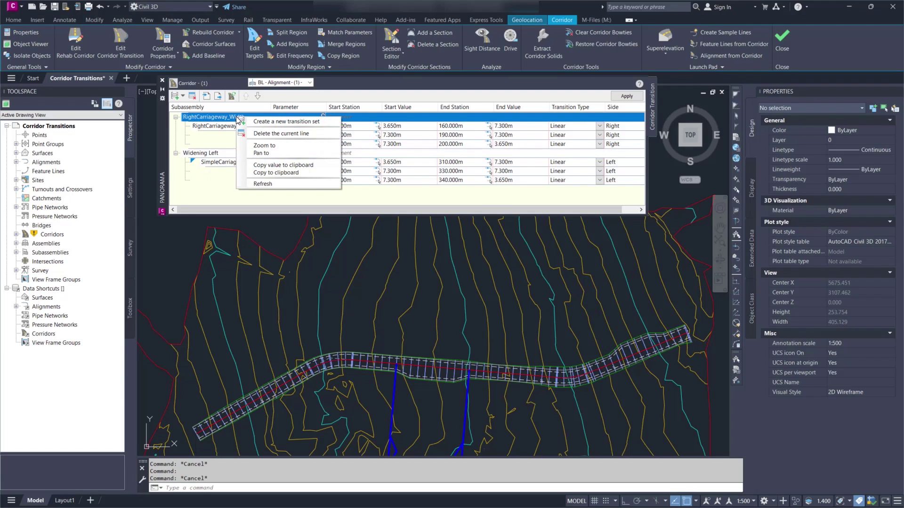
click(280, 146)
scroll(555, 332, down, 3)
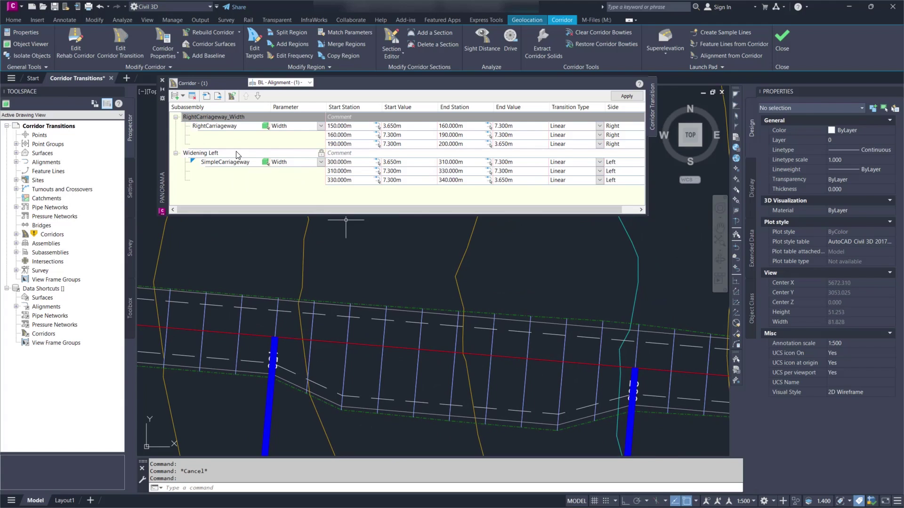
right_click(224, 155)
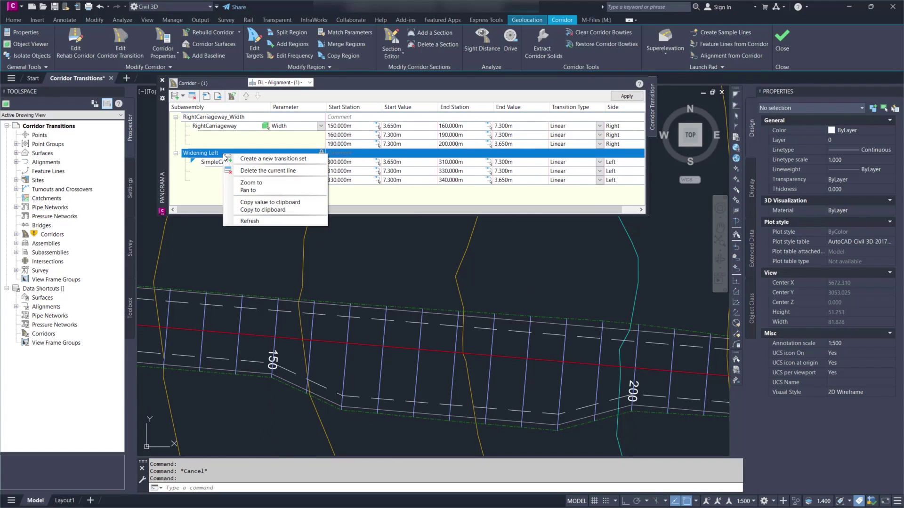
click(273, 190)
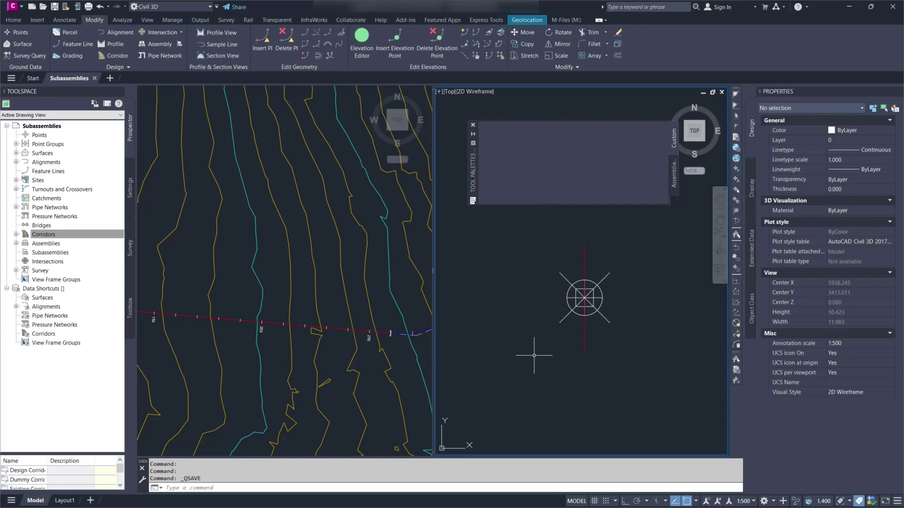
- Import CustomChannel from PKT Files\Channel.pkt onto the Custom palette, linked directly to the .pkt
right_click(677, 142)
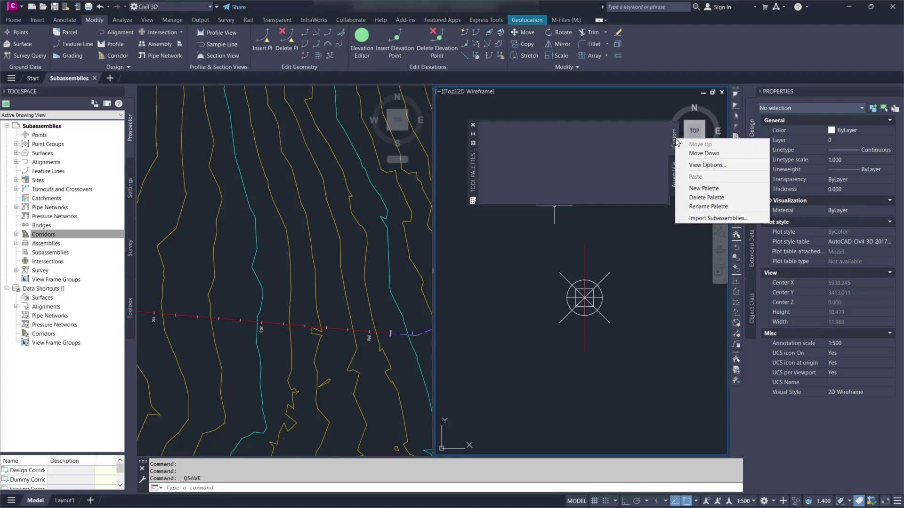
click(711, 218)
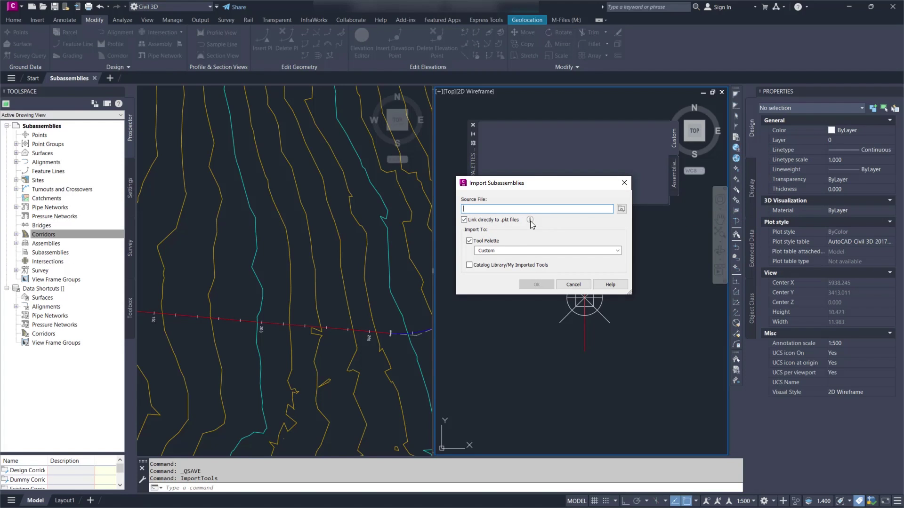
mouse_move(530, 221)
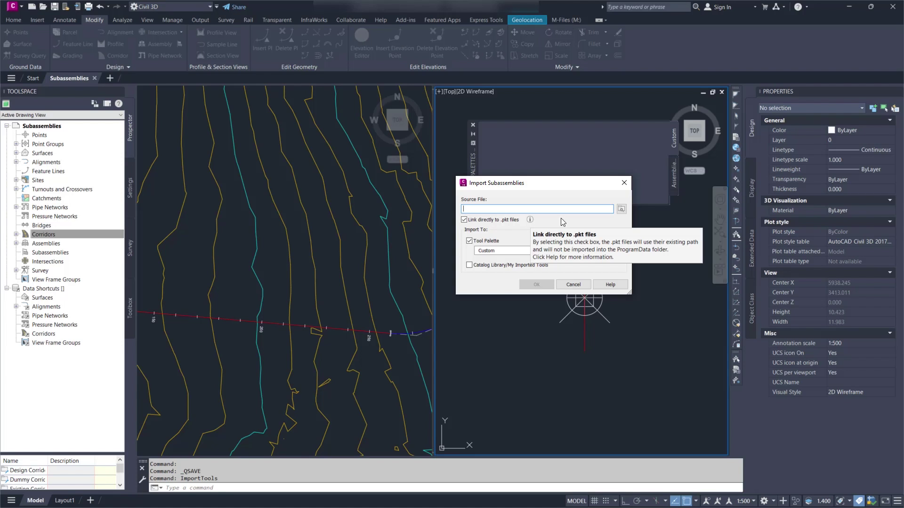
click(622, 209)
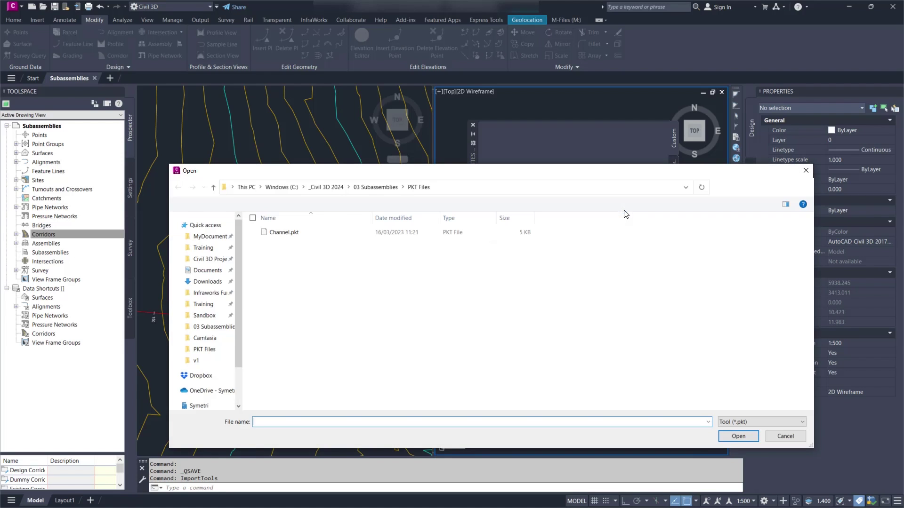
click(290, 236)
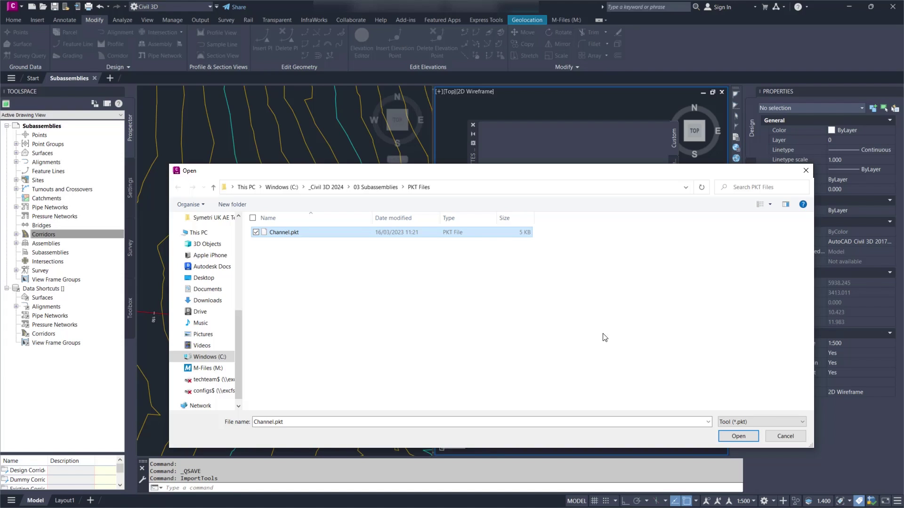
click(735, 435)
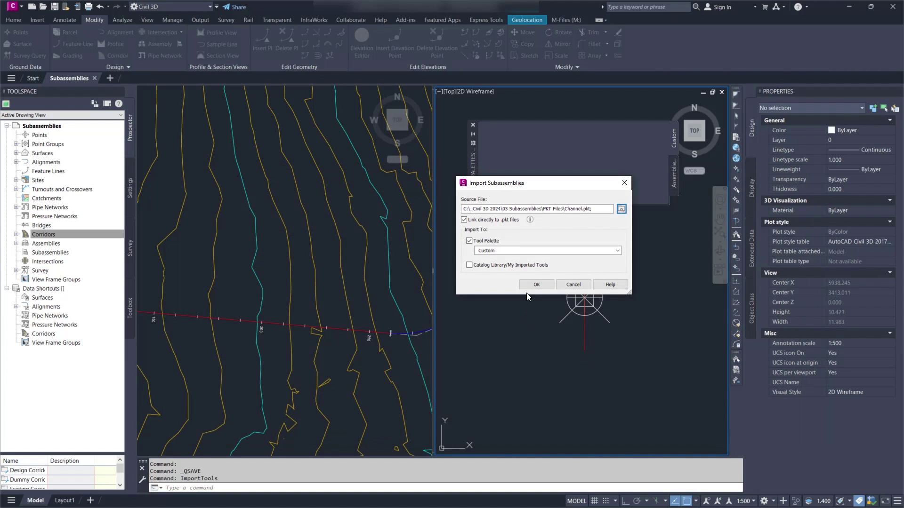
click(536, 285)
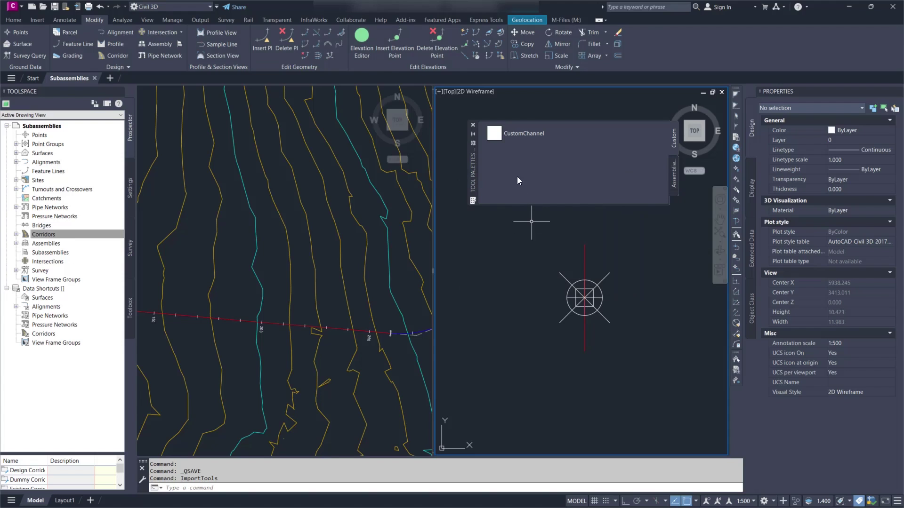
- Attach the CustomChannel subassembly to the assembly marker
click(515, 134)
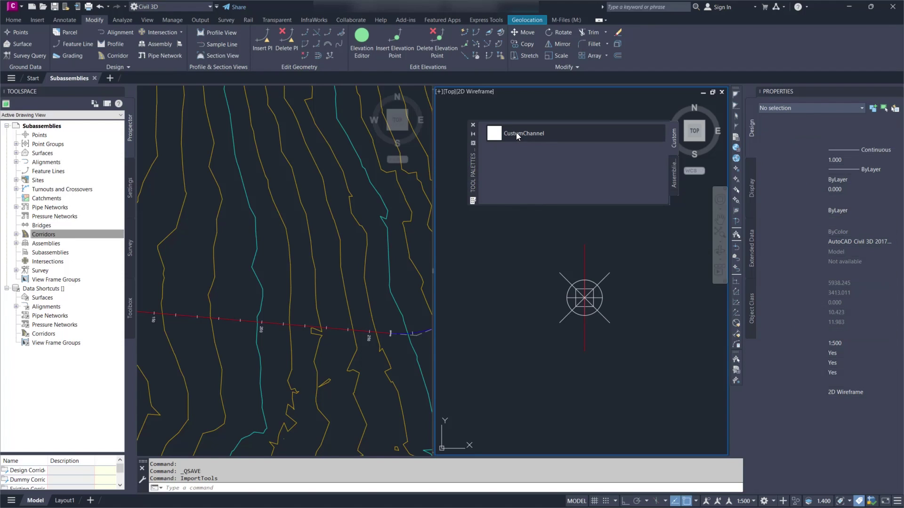
click(584, 338)
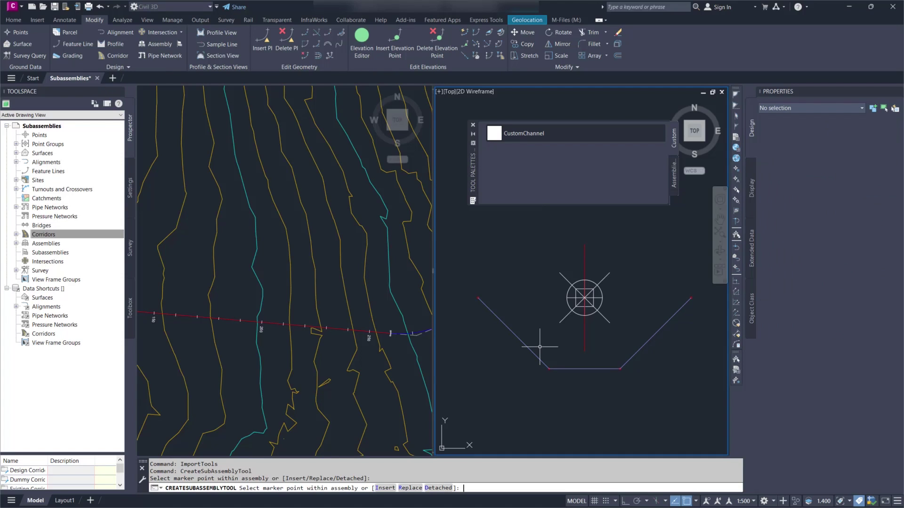
key(Return)
- Rebuild all corridors and zoom the plan view in near station 200
click(53, 234)
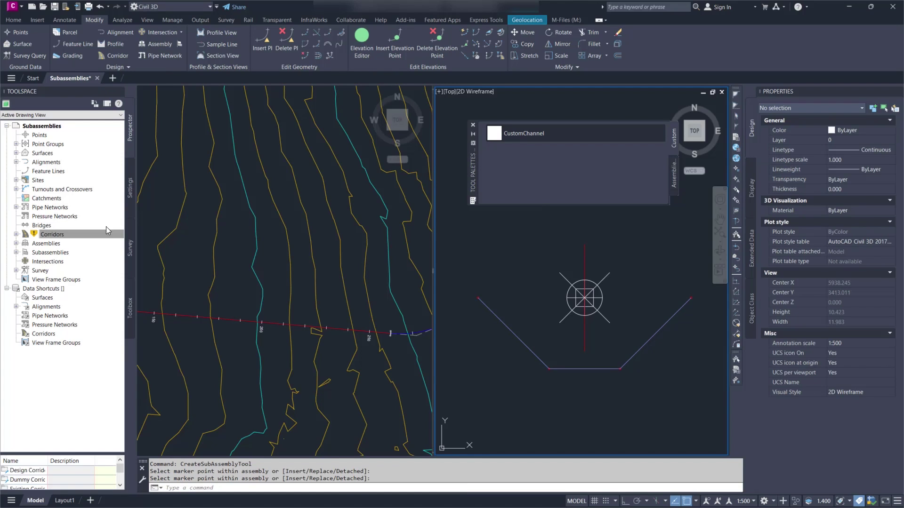
right_click(65, 236)
click(96, 251)
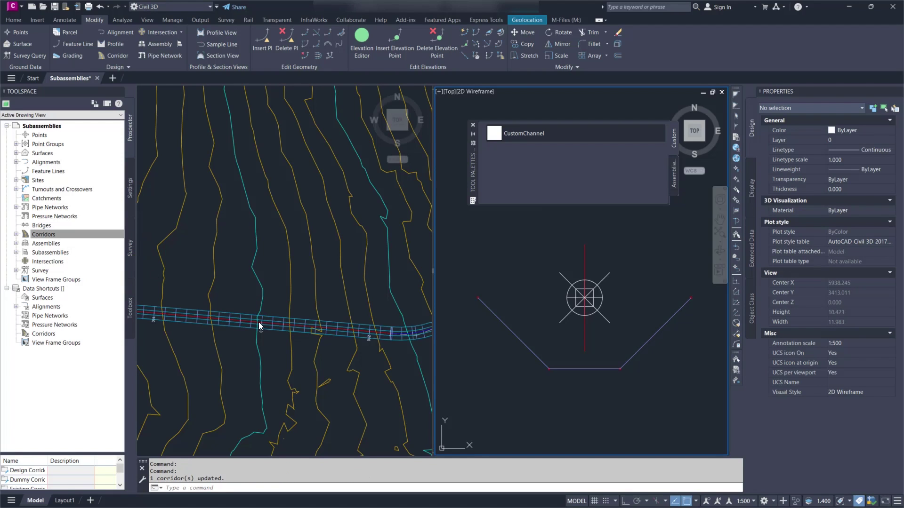
click(273, 289)
scroll(274, 299, up, 7)
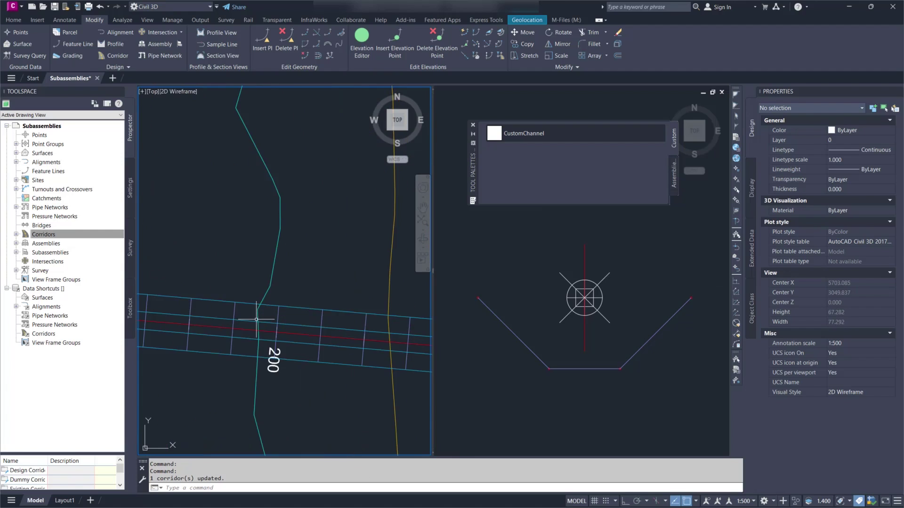
middle_drag(275, 307, 291, 292)
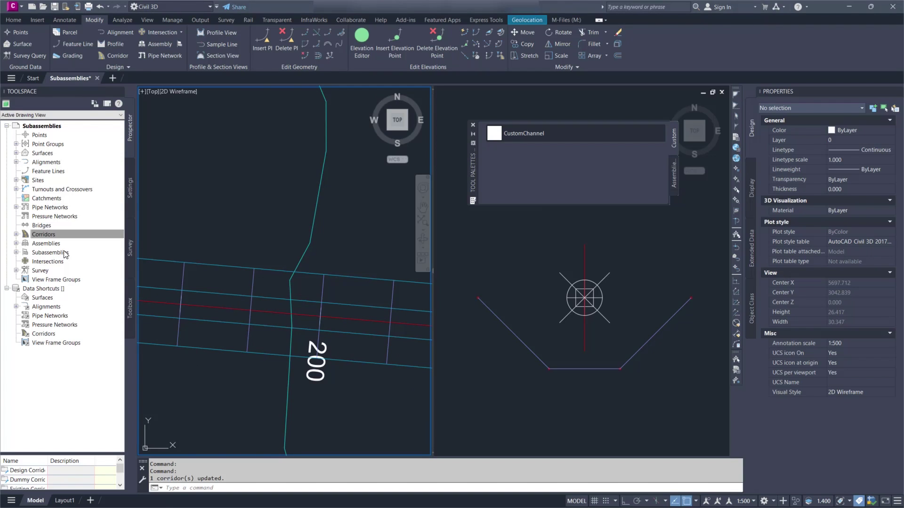
- Expand Subassemblies > CustomChannel > Channel (1.0) and read its Channel.pkt source path, version 1.0, status OK
click(29, 255)
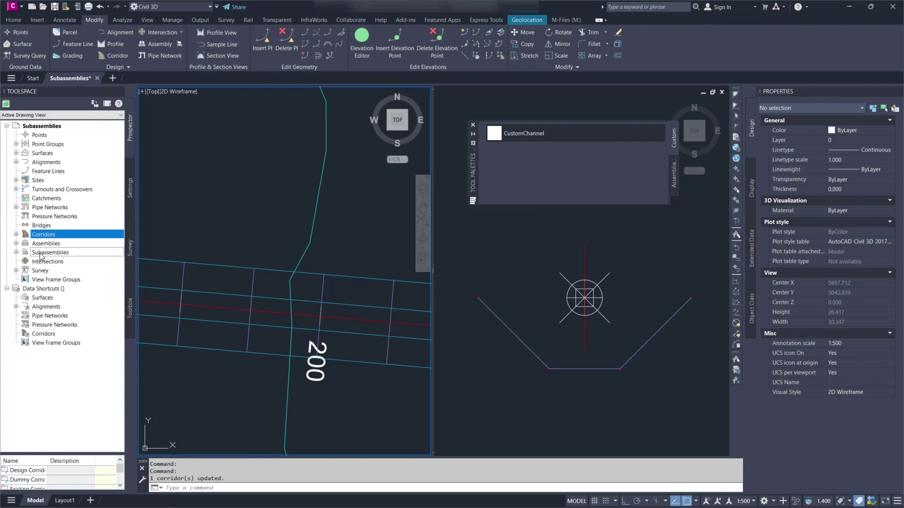
click(17, 253)
click(30, 263)
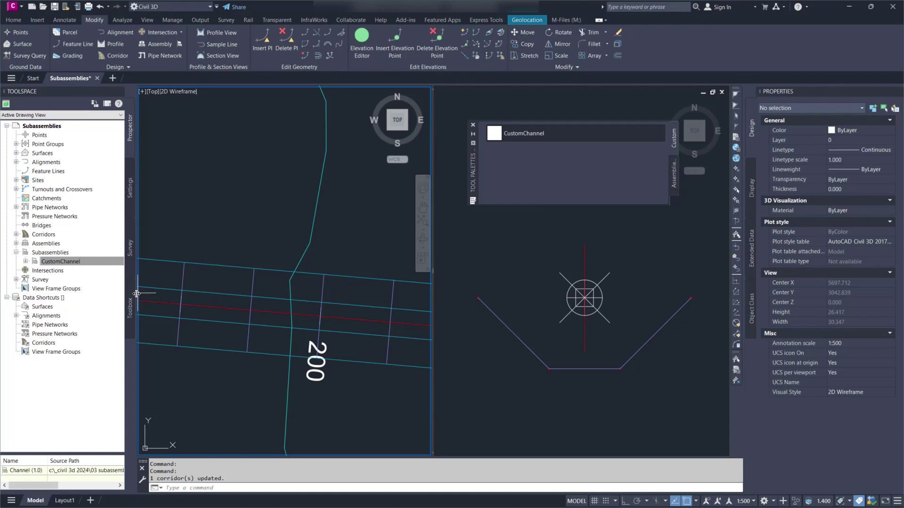
drag(137, 302, 255, 303)
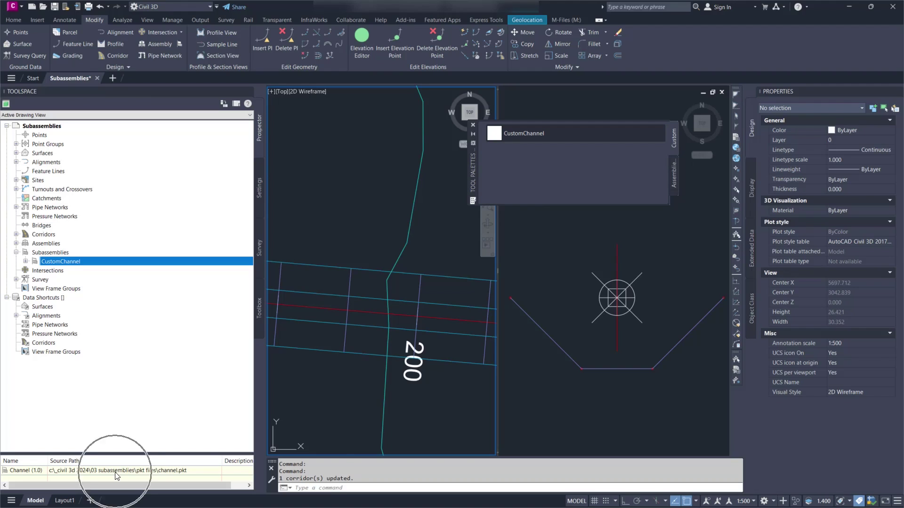
drag(42, 484, 103, 487)
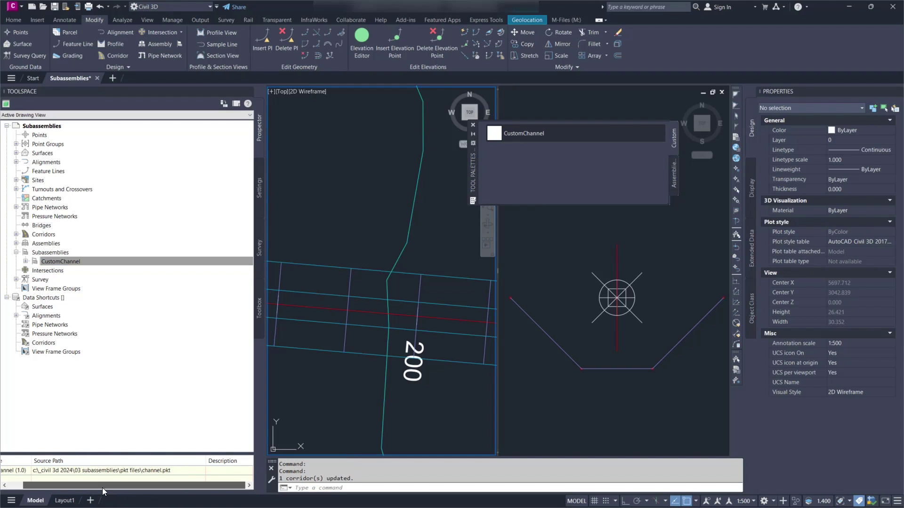
click(26, 261)
click(66, 270)
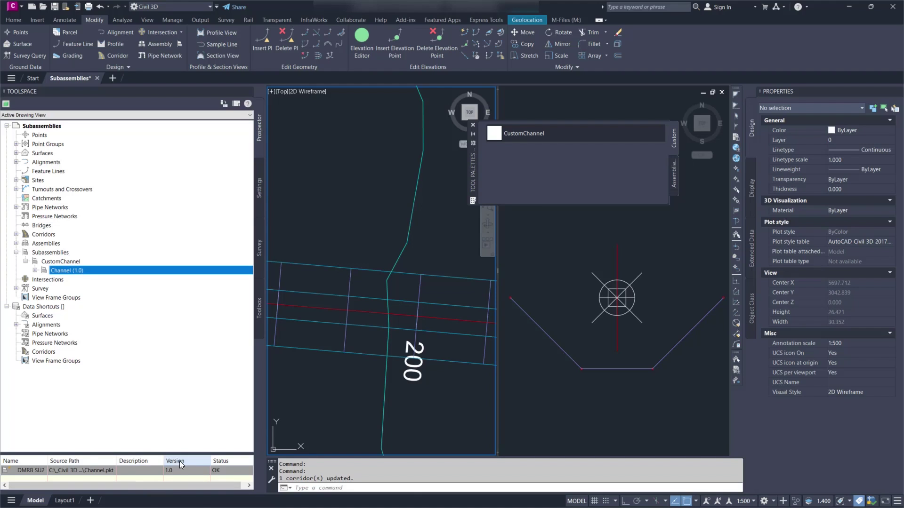
click(173, 470)
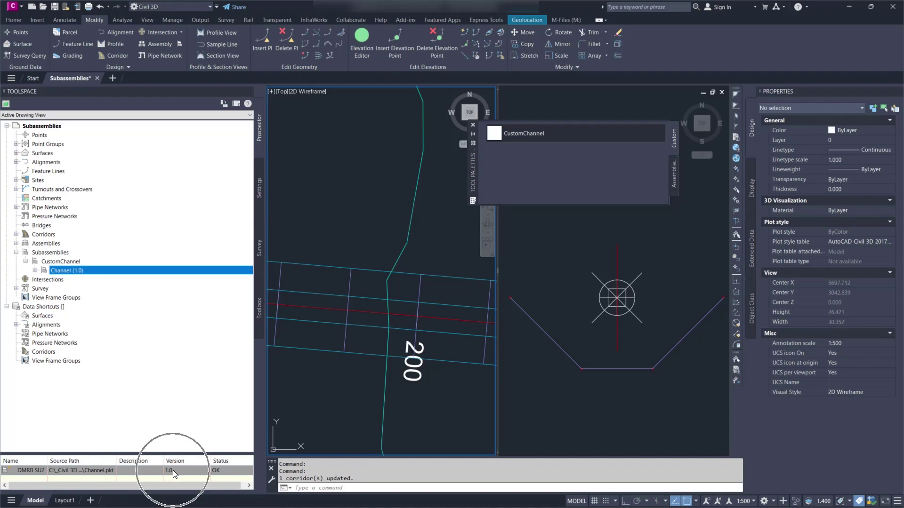
click(224, 471)
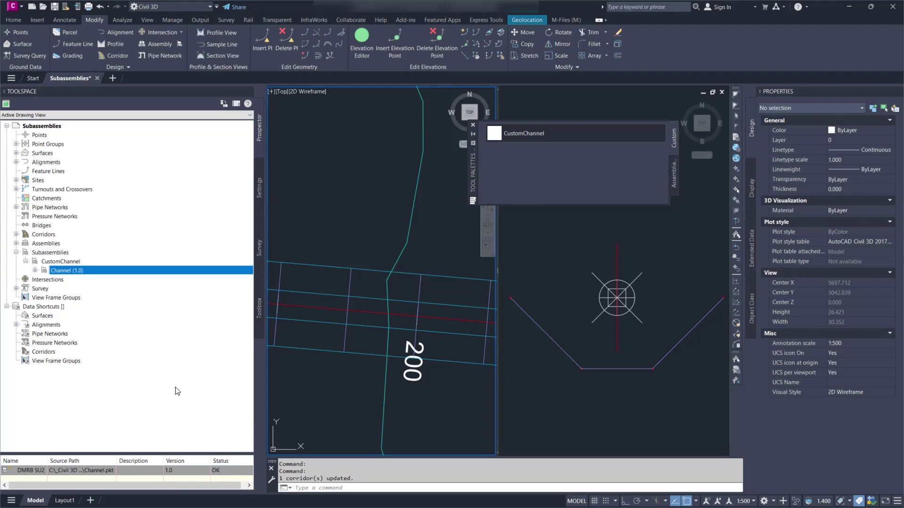
- Save the version 2.0 packet as Channel.pkt in 03 Subassemblies\PKT Files, replacing the existing file
click(175, 471)
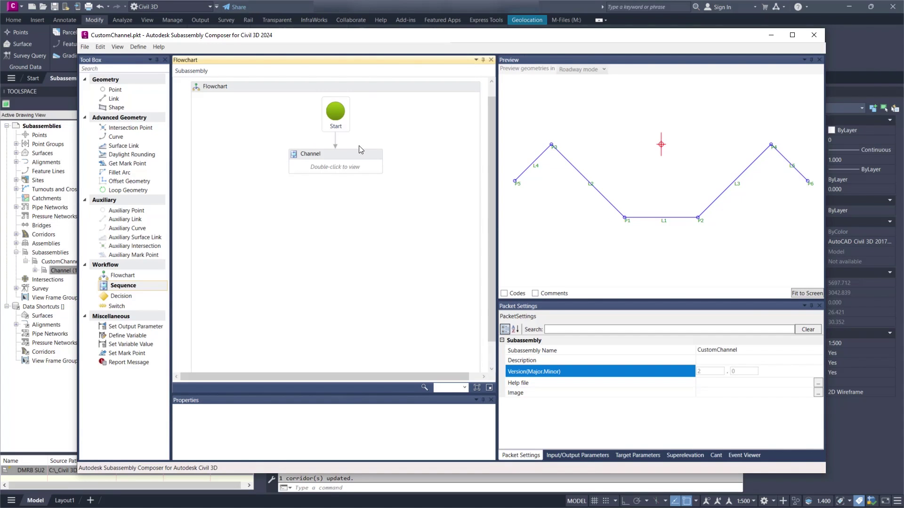
double_click(358, 157)
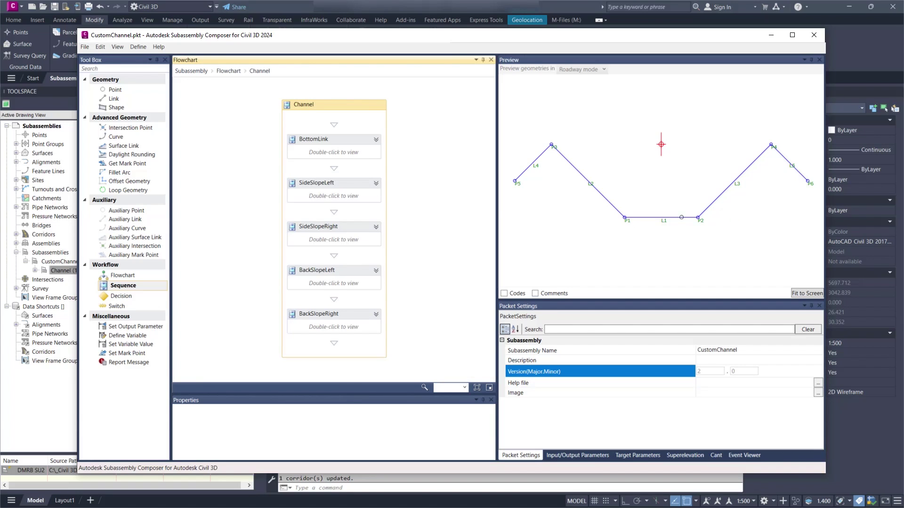
click(85, 47)
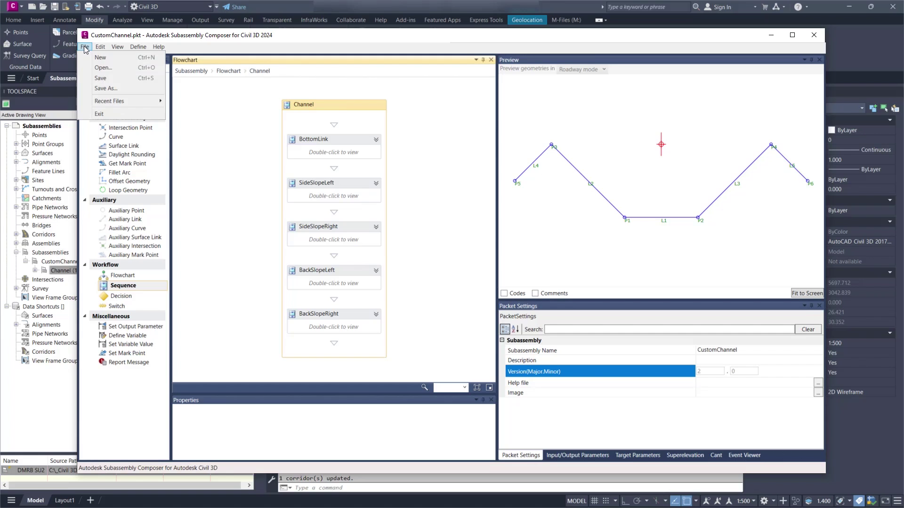
click(114, 89)
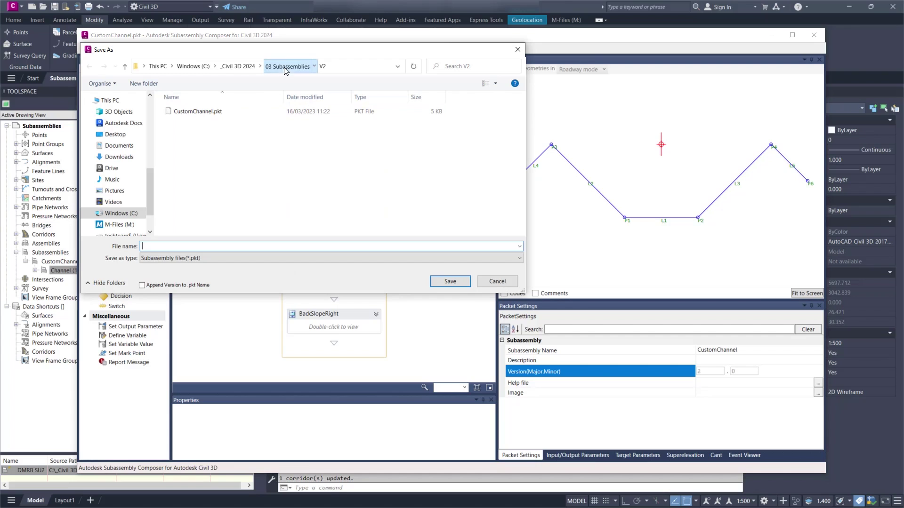
click(286, 68)
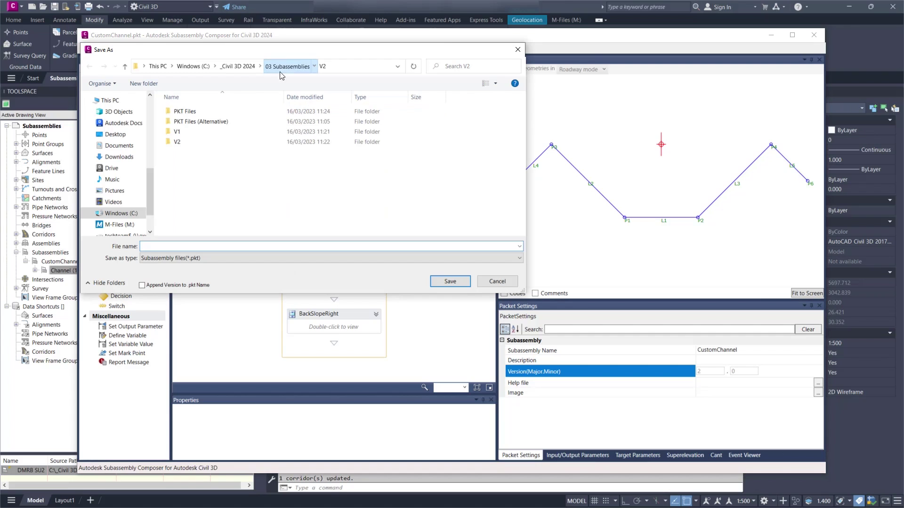
double_click(200, 112)
click(199, 112)
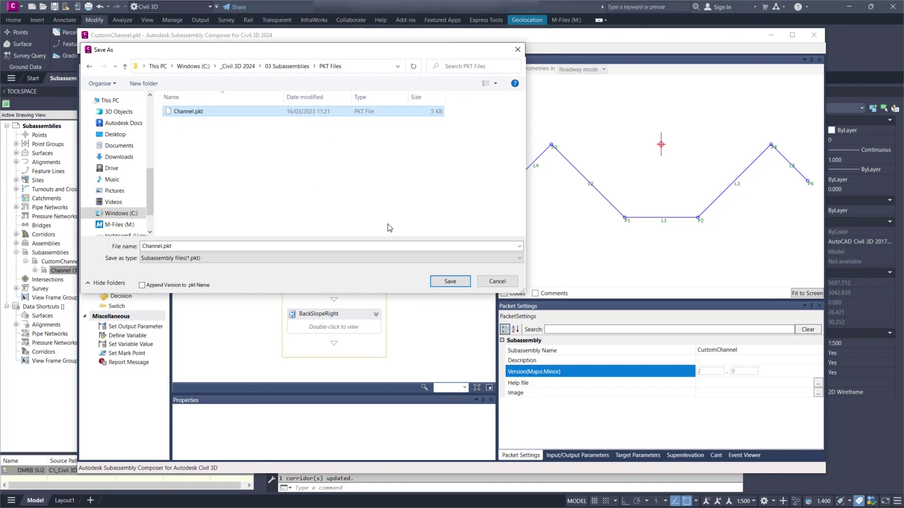
click(448, 282)
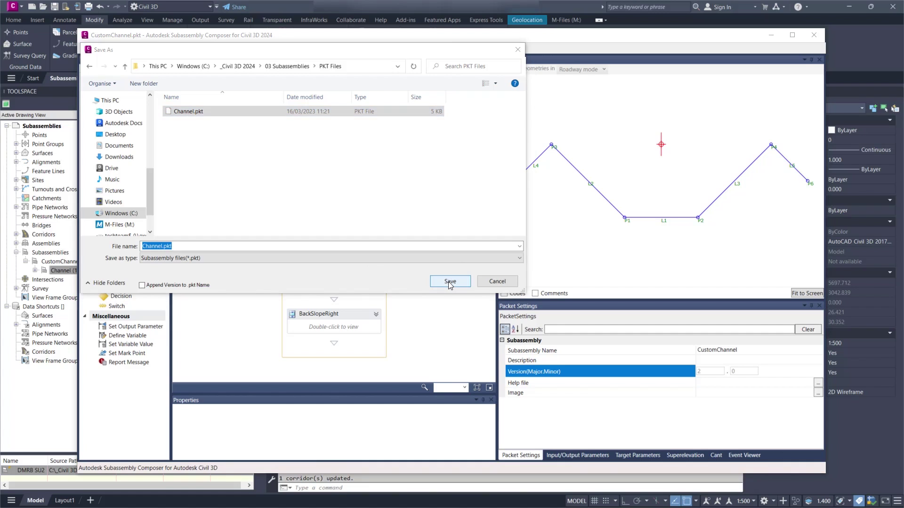
click(476, 261)
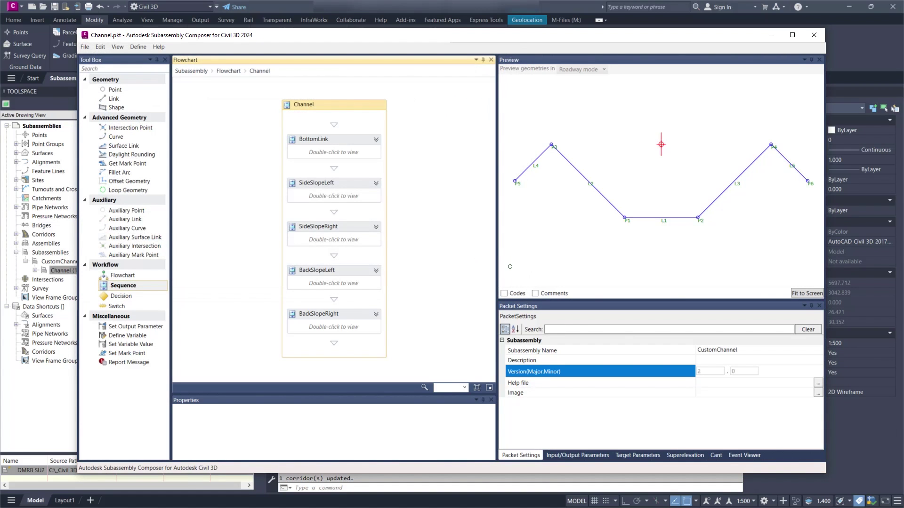
- Refresh the Subassemblies list and select Channel (1.0), now flagged Out of date
click(770, 35)
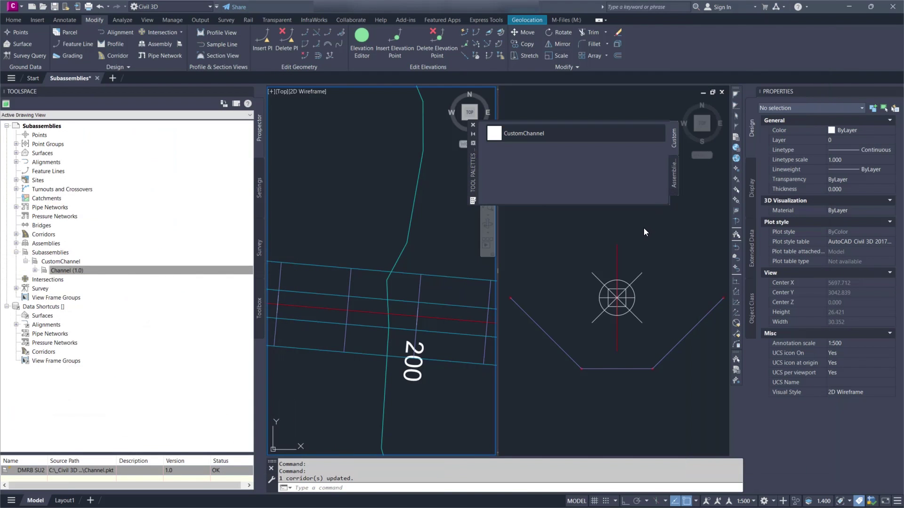
right_click(60, 252)
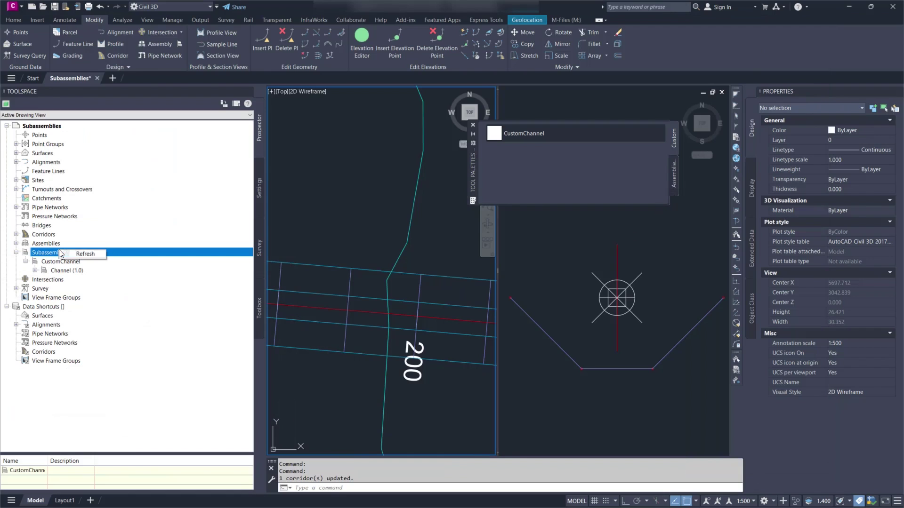
click(83, 256)
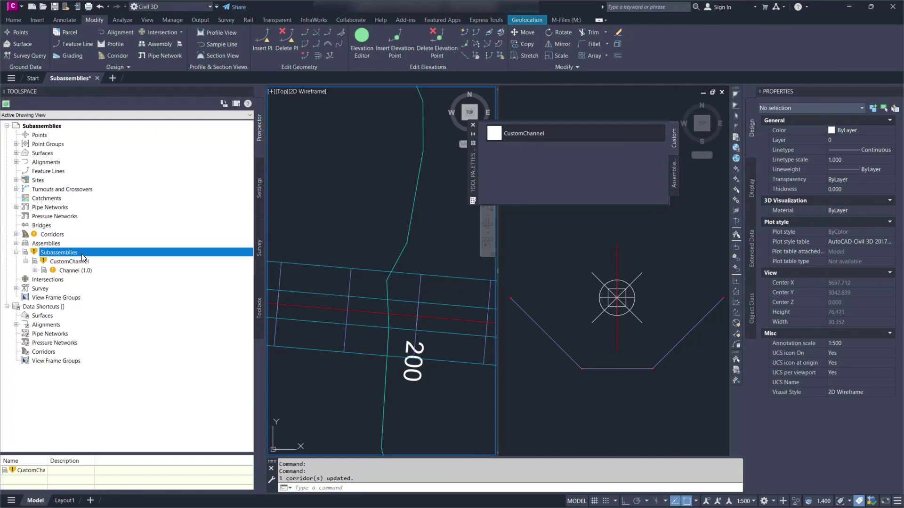
click(17, 235)
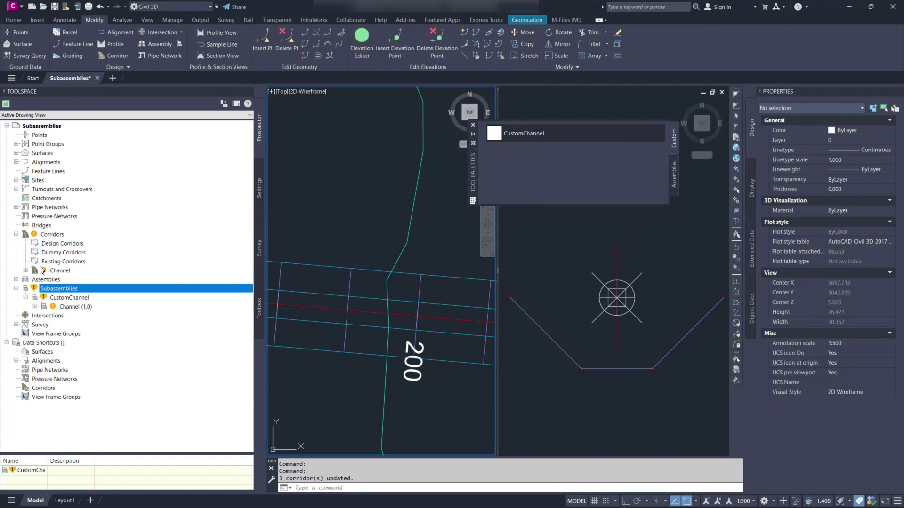
click(86, 308)
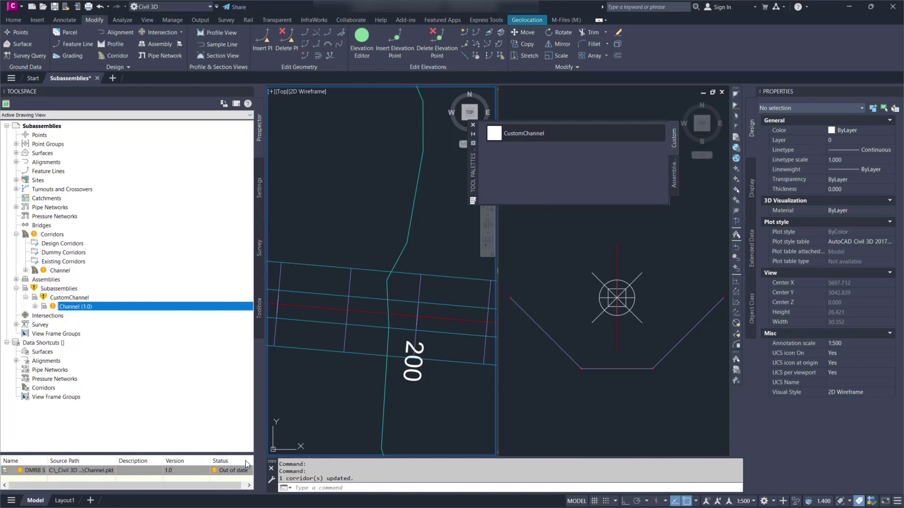
- Check the available Channel versions in the Status cell's version list
click(11, 456)
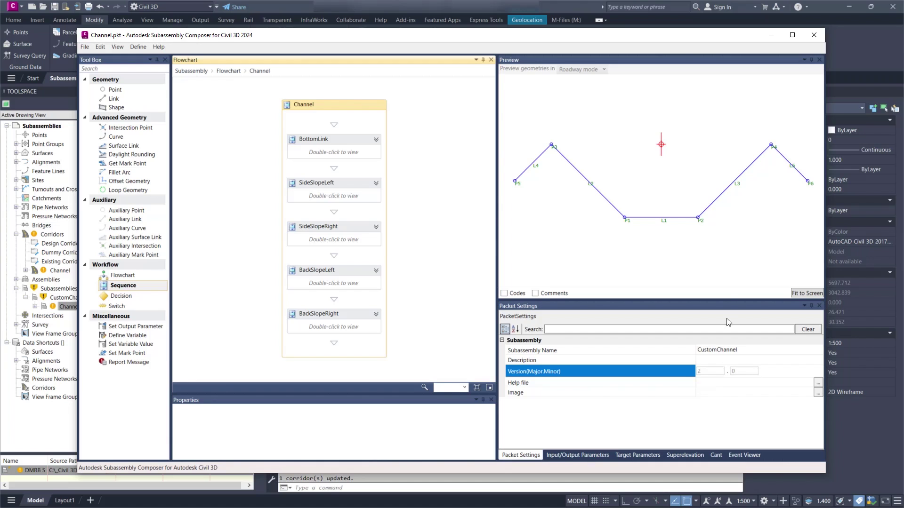
click(772, 37)
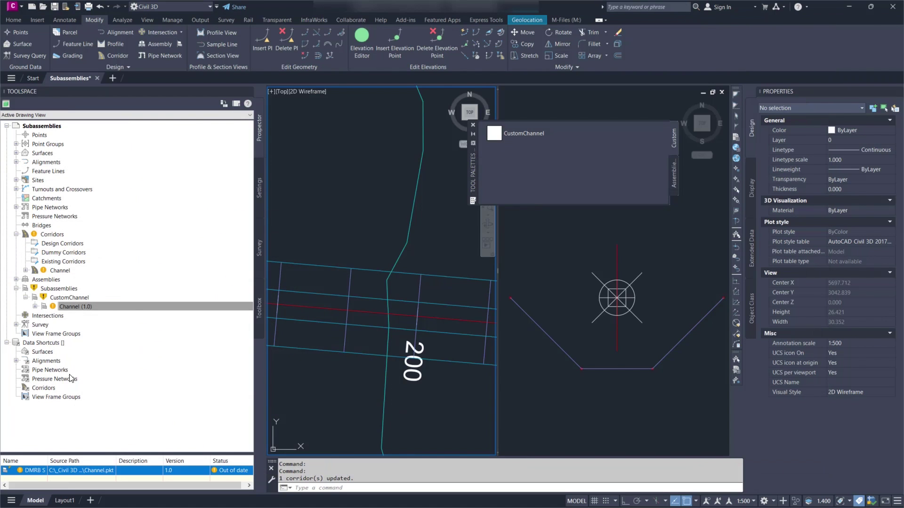
click(171, 472)
click(173, 473)
click(173, 472)
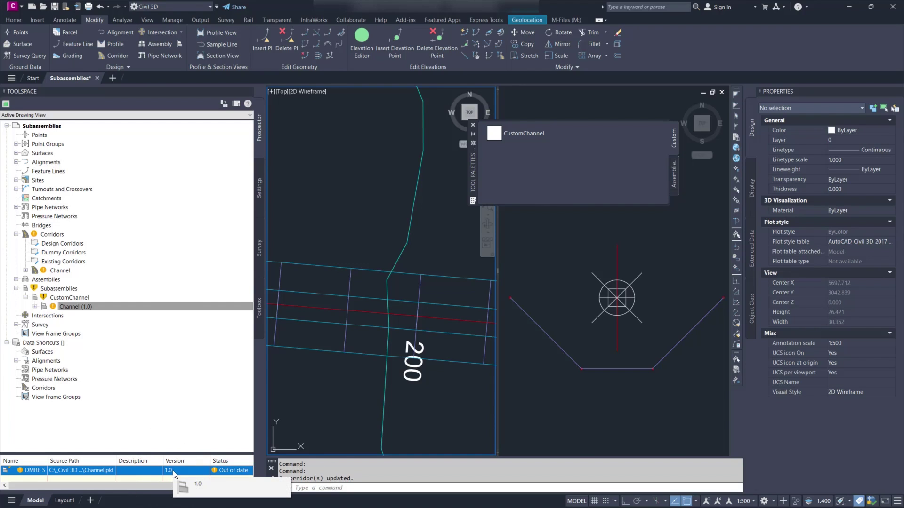
click(174, 474)
- Update all out-of-date subassemblies so CustomChannel becomes Channel version 2.0
right_click(224, 474)
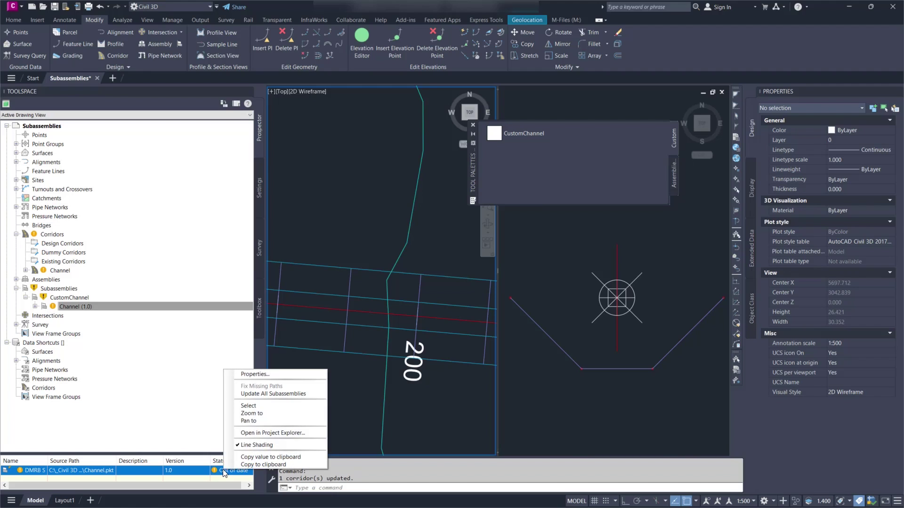
click(282, 394)
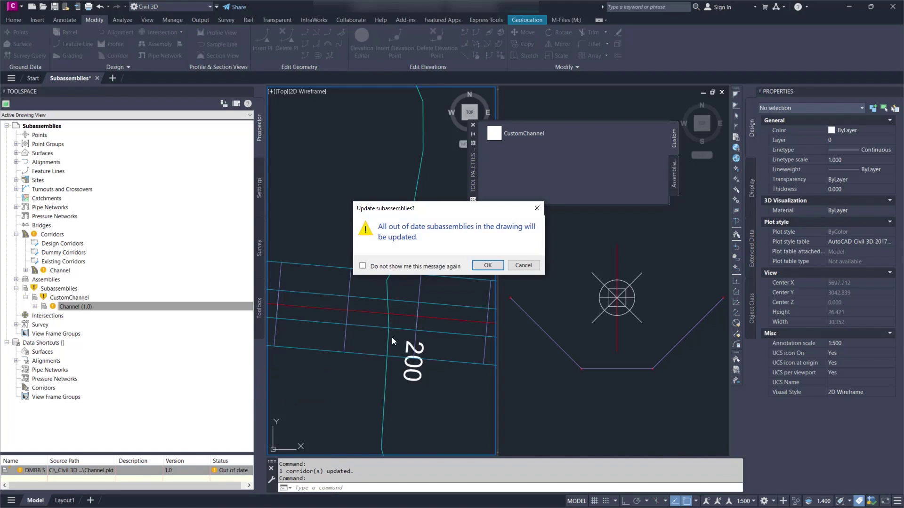
click(485, 265)
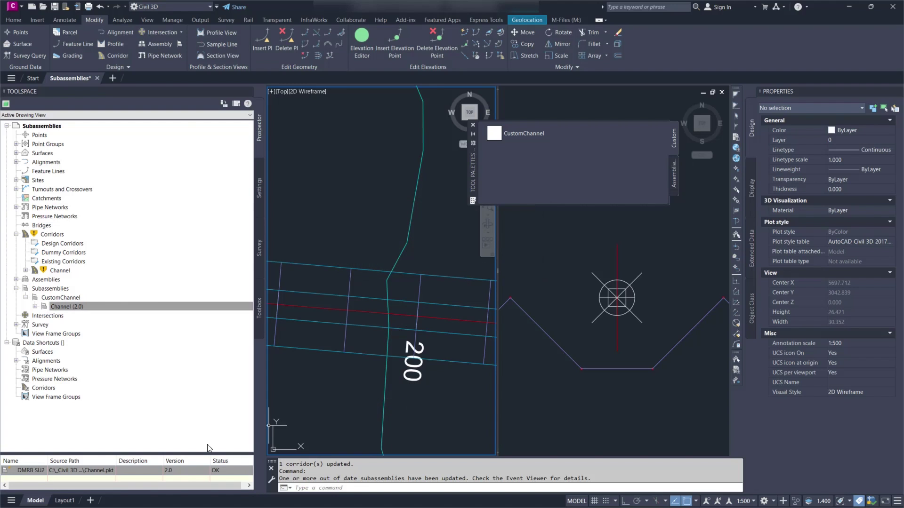
- Verify Channel (2.0) reads status OK, recentre the channel cross-section, and select the Channel corridor
click(207, 471)
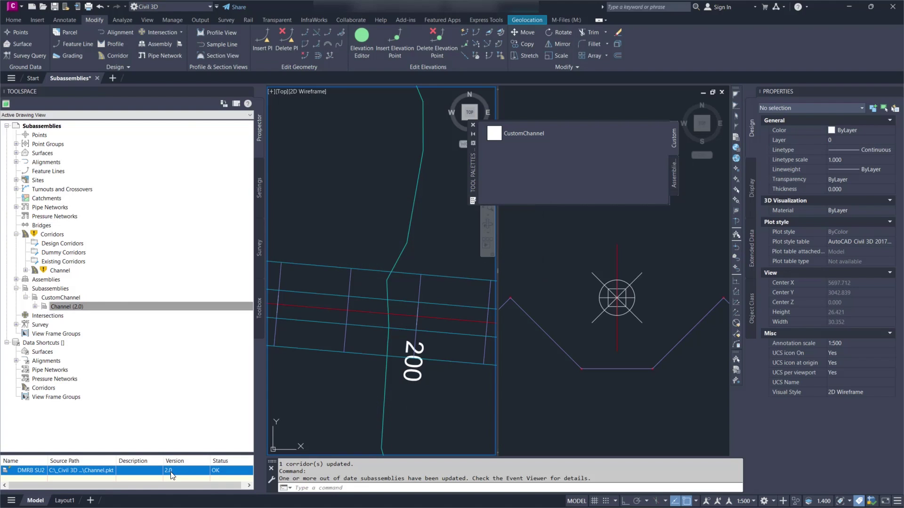
click(226, 472)
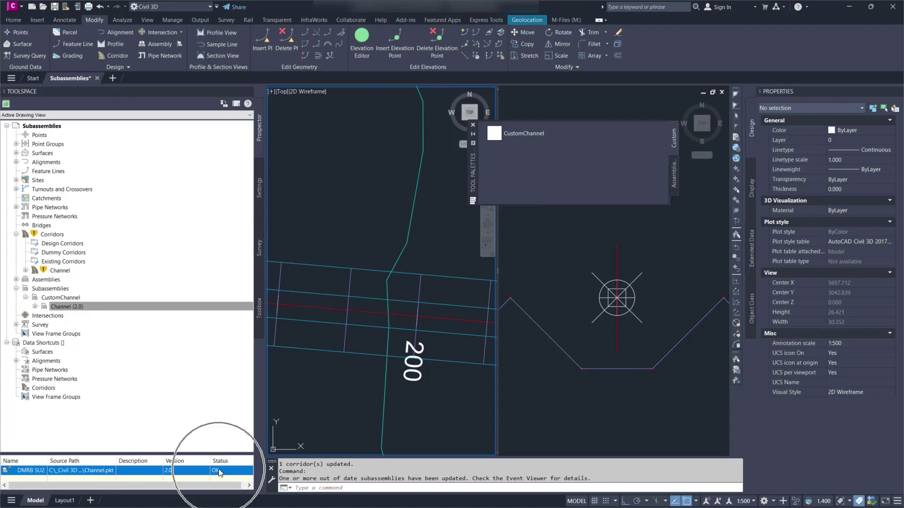
click(575, 262)
scroll(575, 261, down, 2)
middle_drag(574, 259, 586, 268)
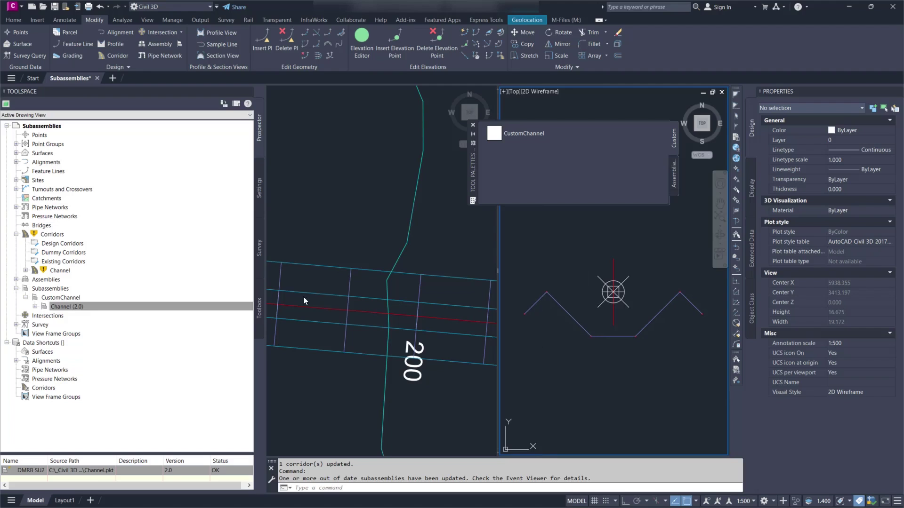
click(57, 271)
- Rebuild the Channel corridor from its Prospector context menu
right_click(57, 272)
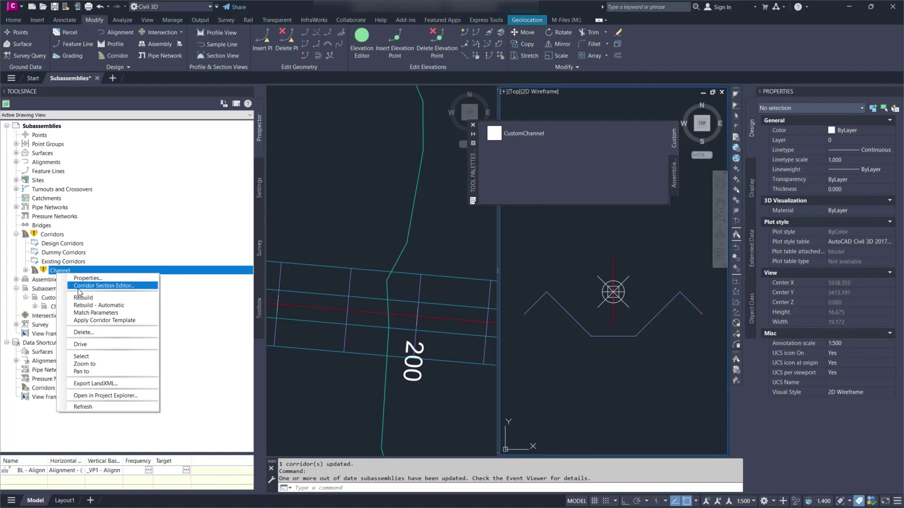
click(86, 298)
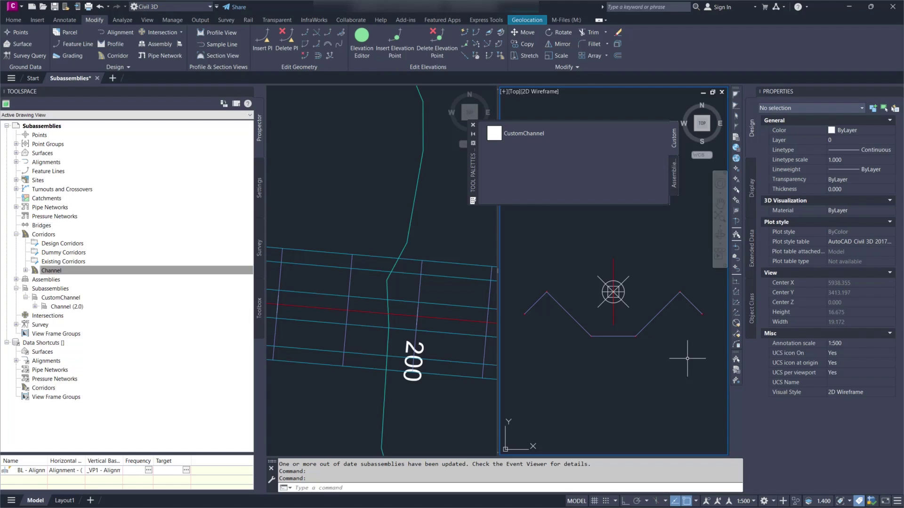
click(522, 132)
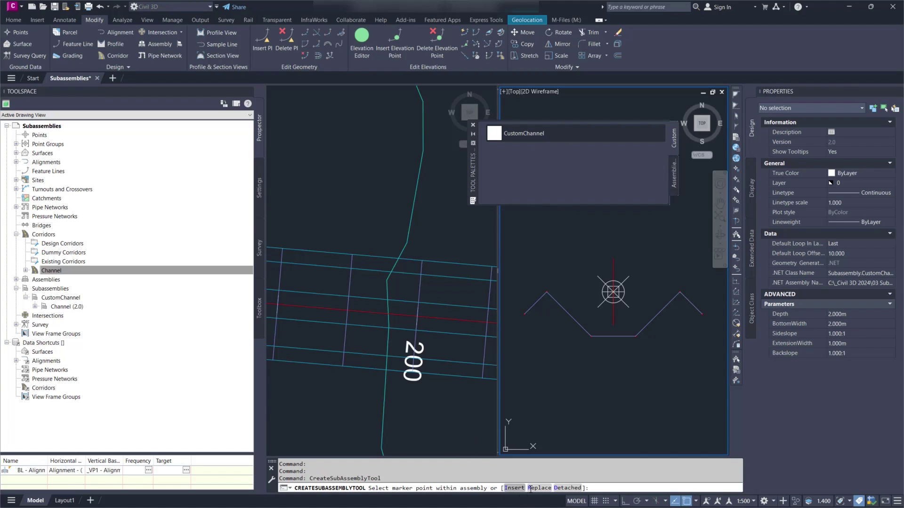
click(567, 489)
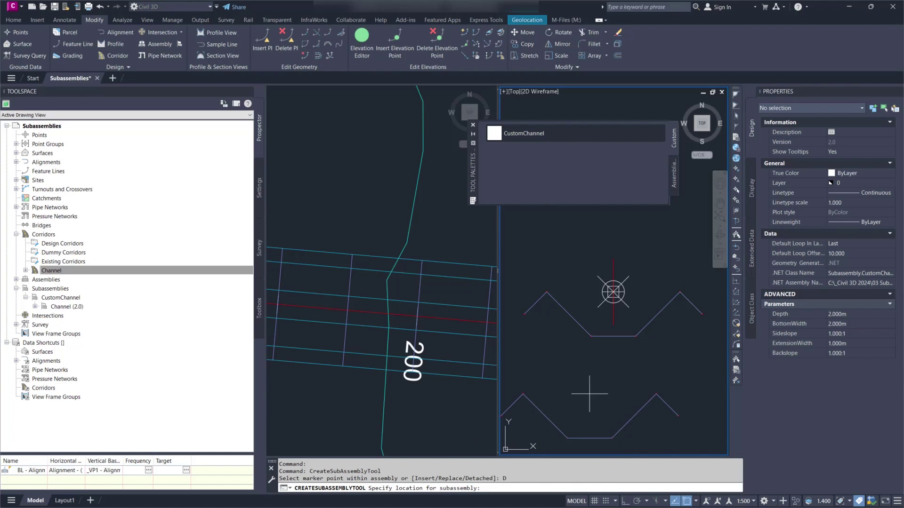
click(615, 360)
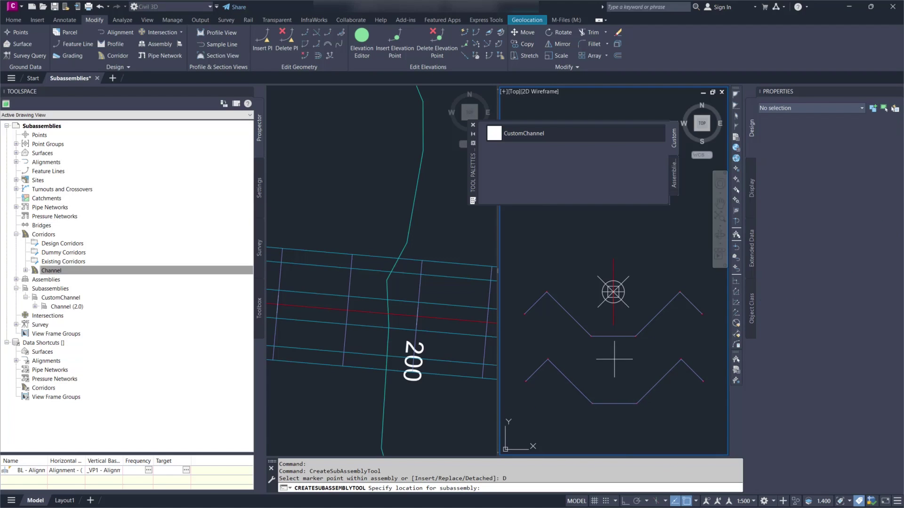
key(Escape)
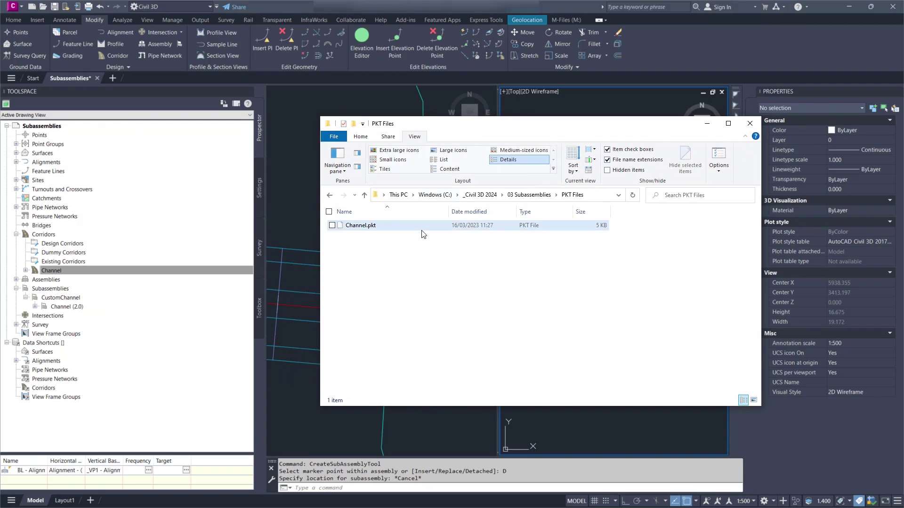
- Move Channel.pkt into PKT Files (Alternative) and confirm PKT Files is now empty
click(407, 226)
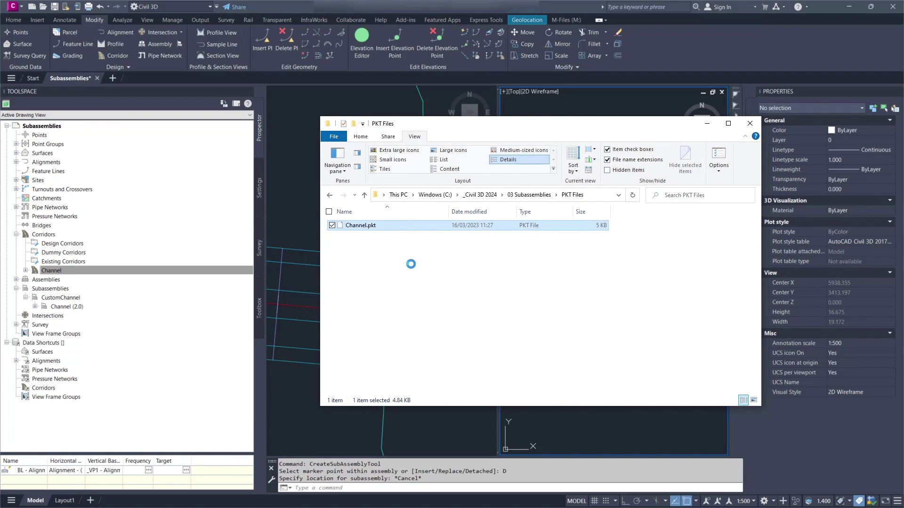
click(530, 195)
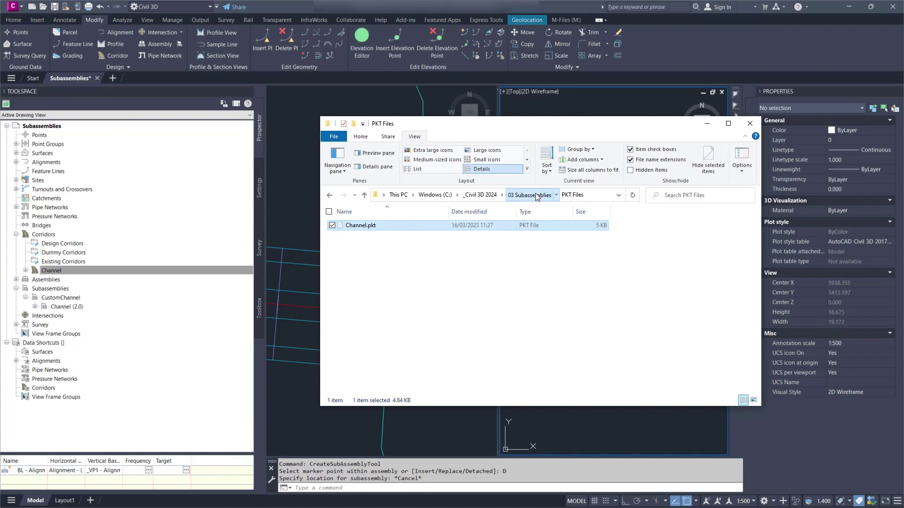
double_click(365, 235)
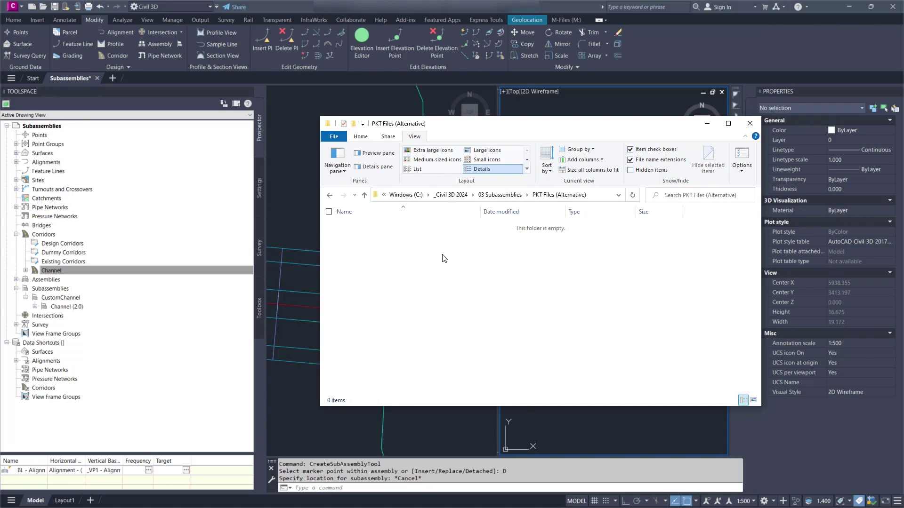
key(ctrl+v)
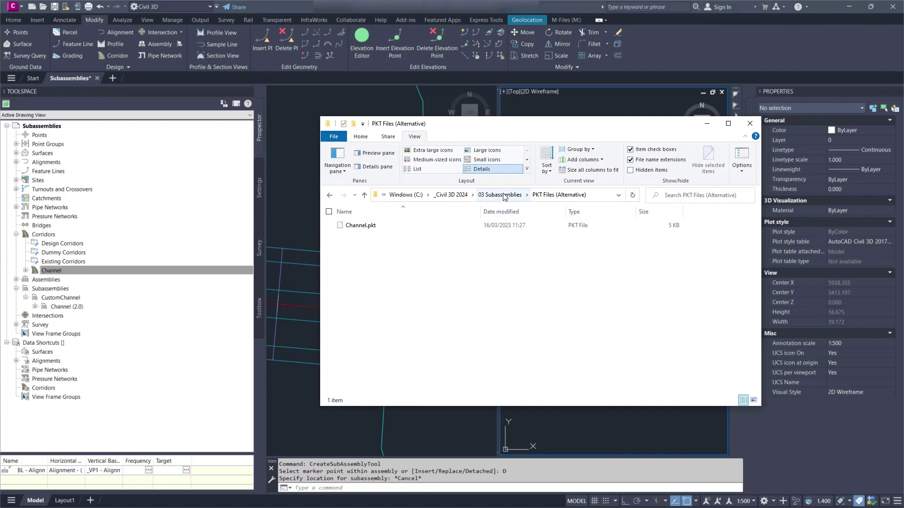
click(500, 194)
click(374, 227)
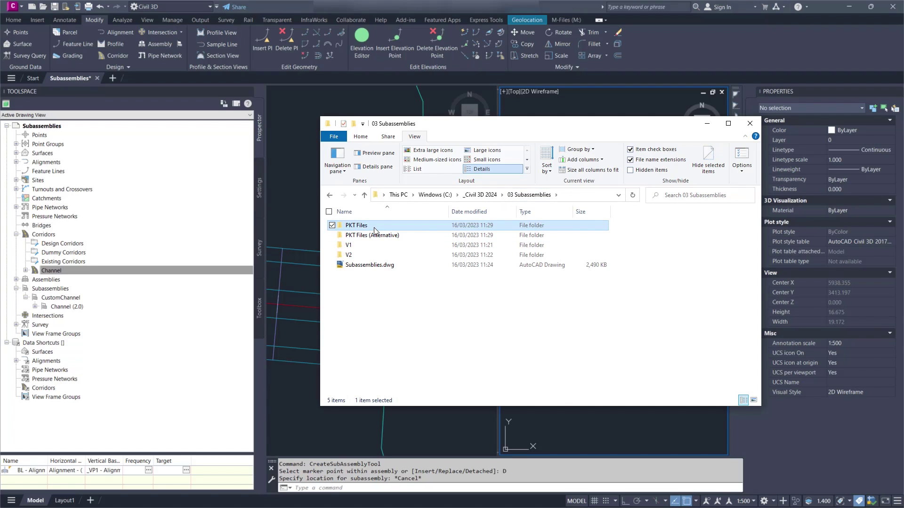
double_click(374, 228)
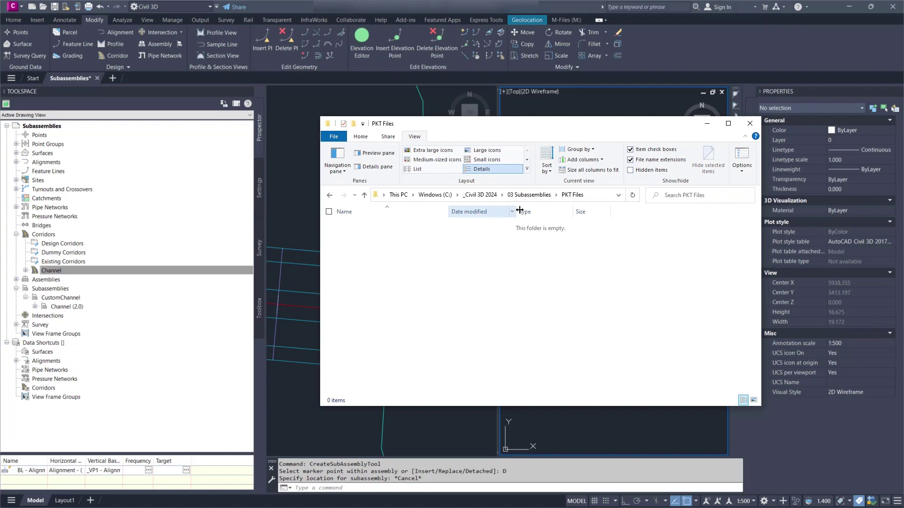
drag(598, 132, 0, 193)
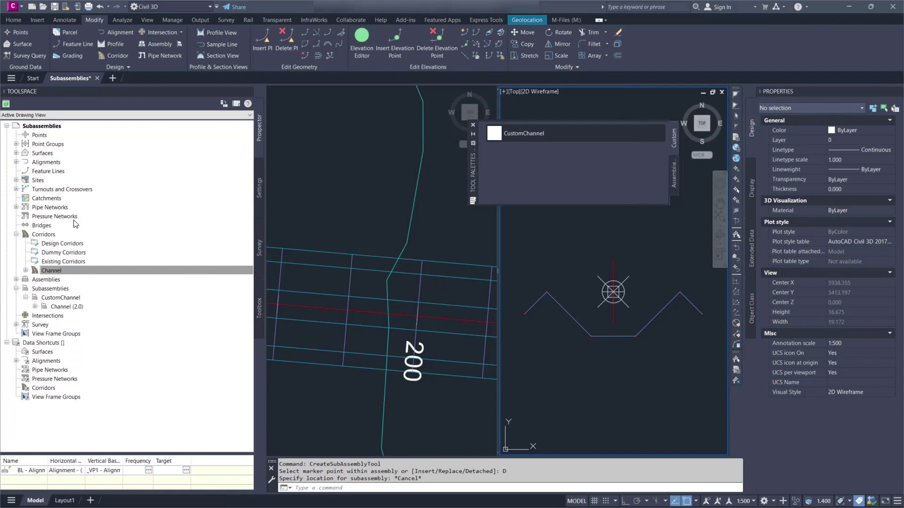
- Refresh the Subassemblies list and select Channel (2.0), now reporting File not found
right_click(67, 286)
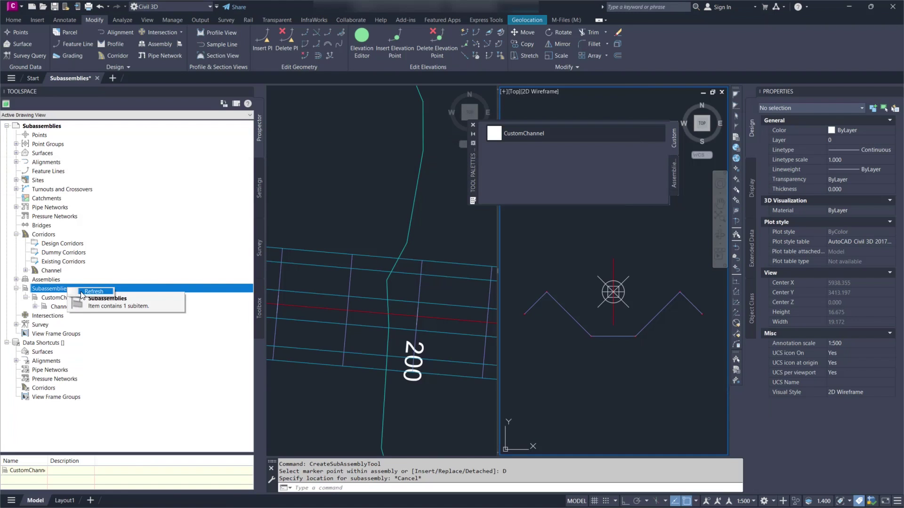
click(92, 291)
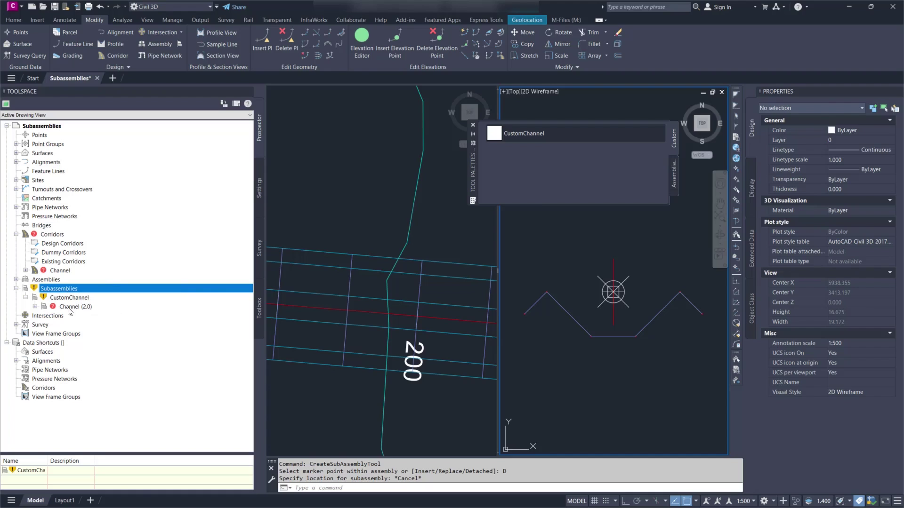
click(71, 307)
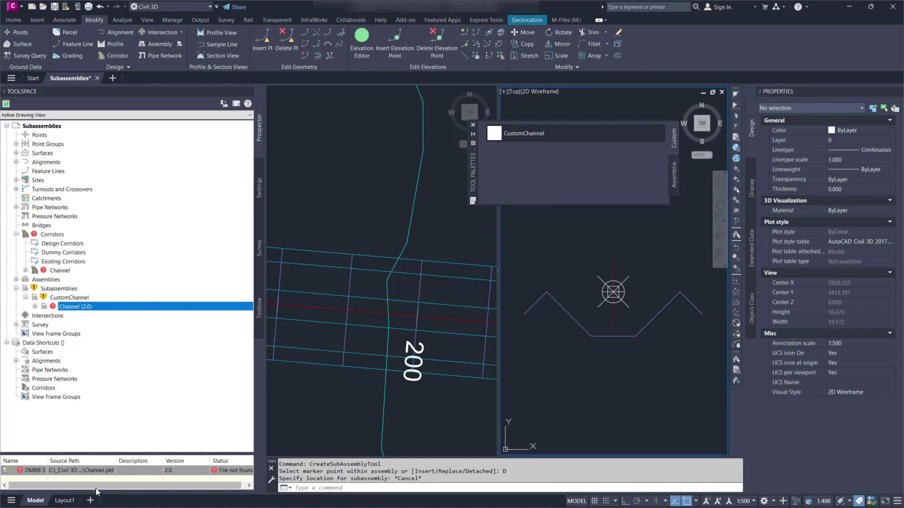
click(112, 488)
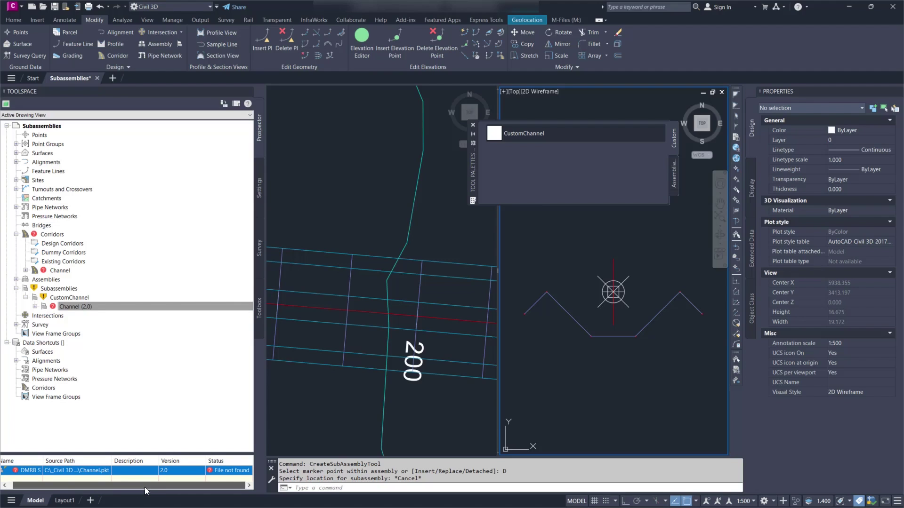
click(232, 474)
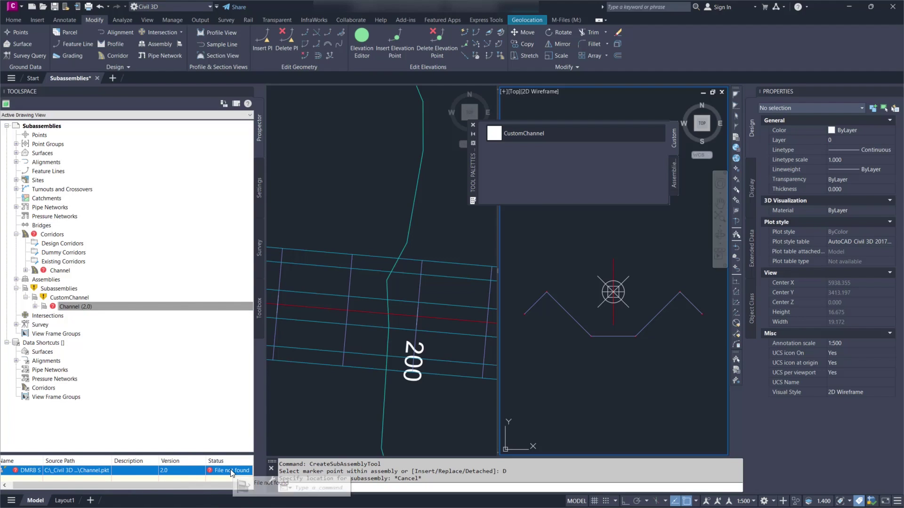
- Use Fix Missing Paths to repoint Channel (2.0) to PKT Files (Alternative)\Channel.pkt and apply
right_click(231, 473)
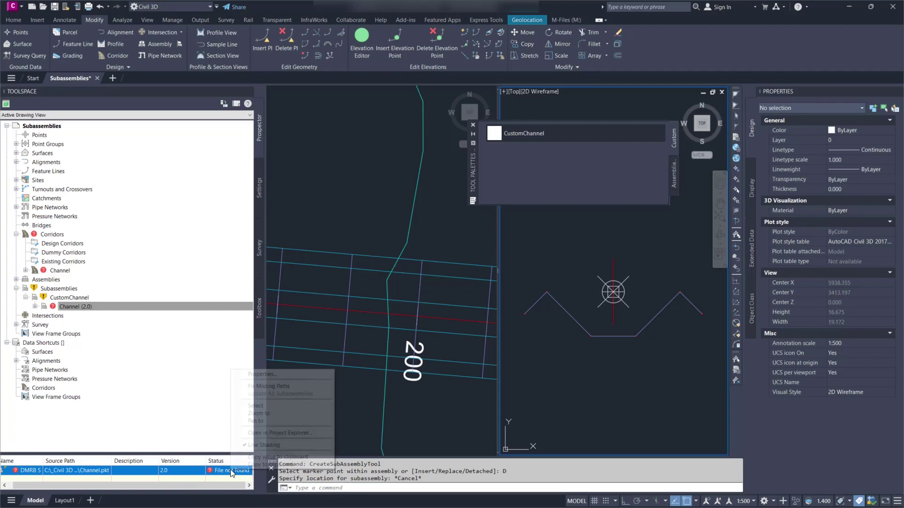
click(288, 389)
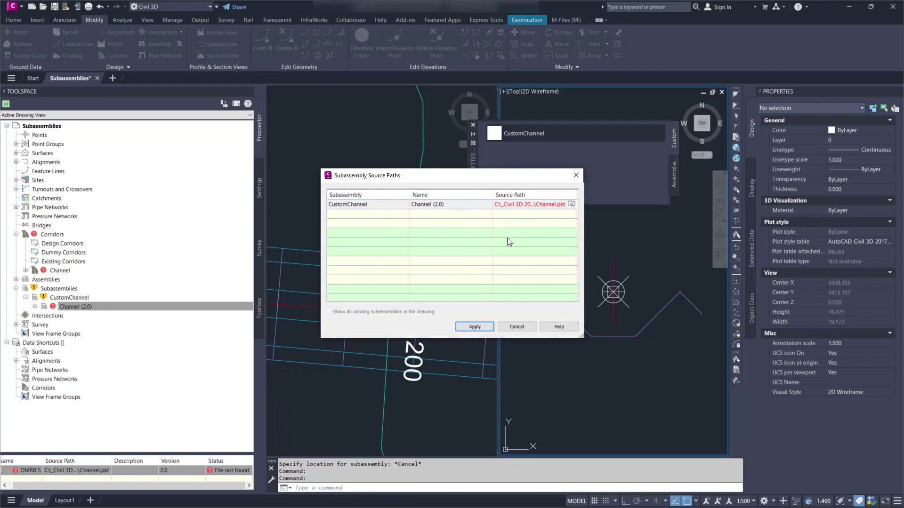
click(572, 206)
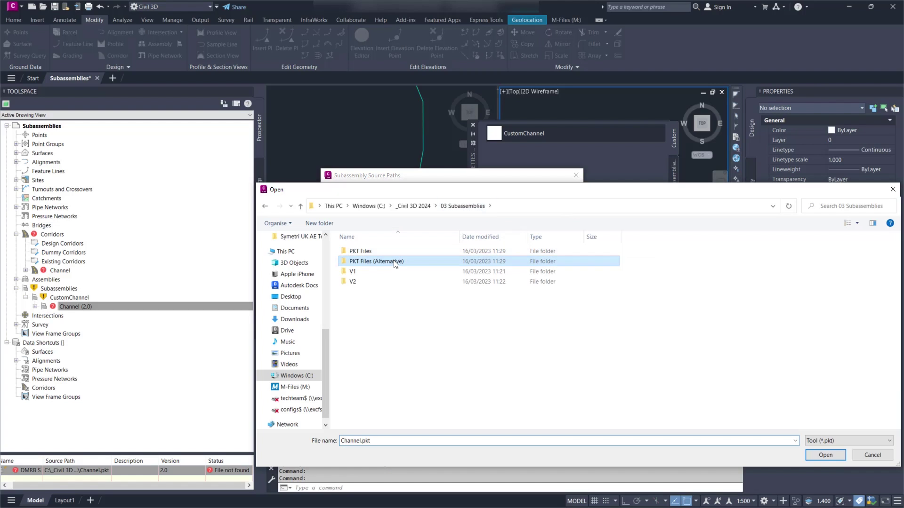
double_click(386, 261)
click(377, 254)
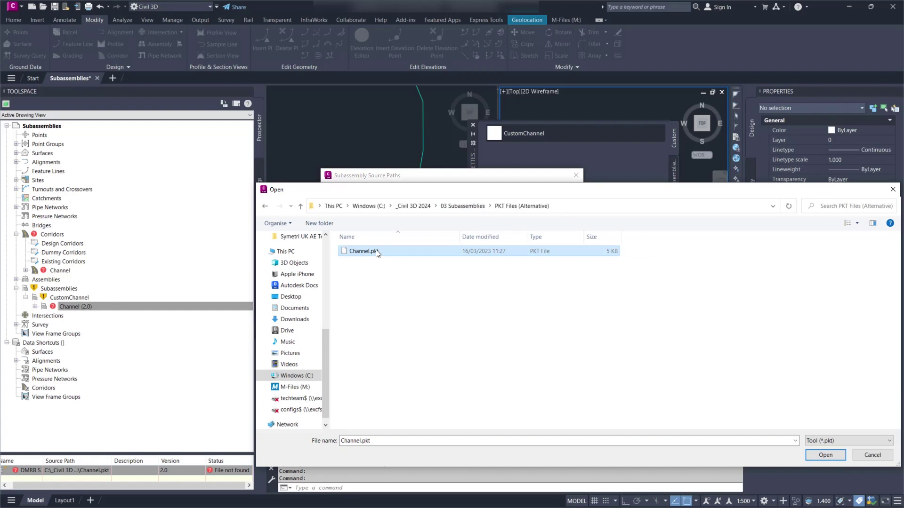
click(830, 456)
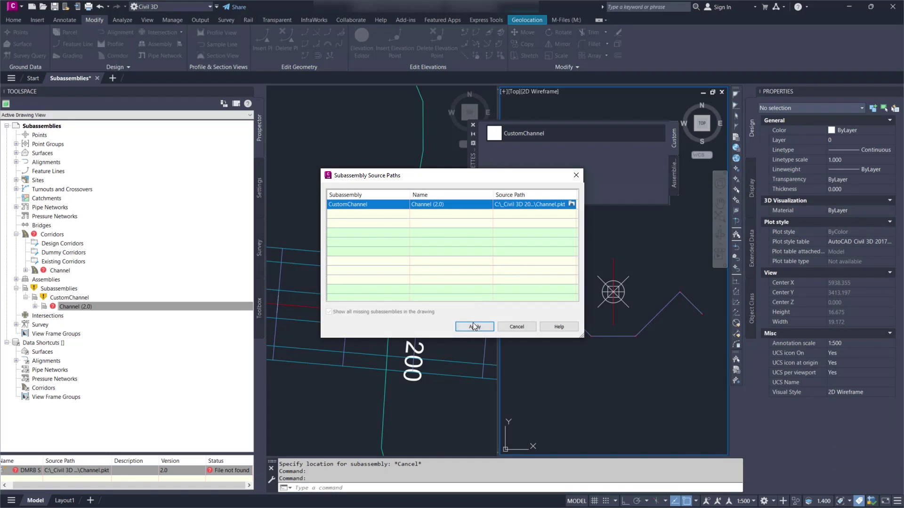
click(474, 326)
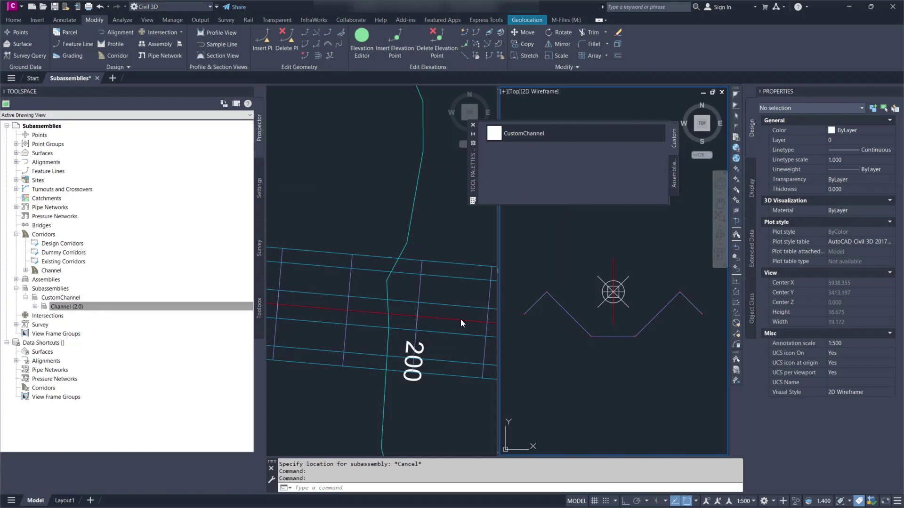